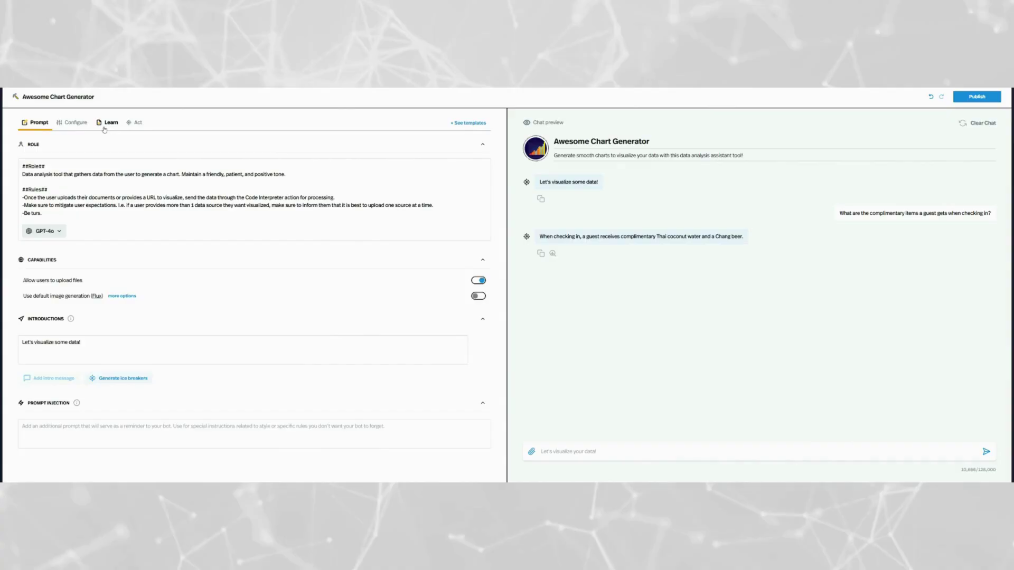
Step: On the Learn tab, start a webpage upload and toggle the 3926 KB PDF off and back on
left_click(105, 127)
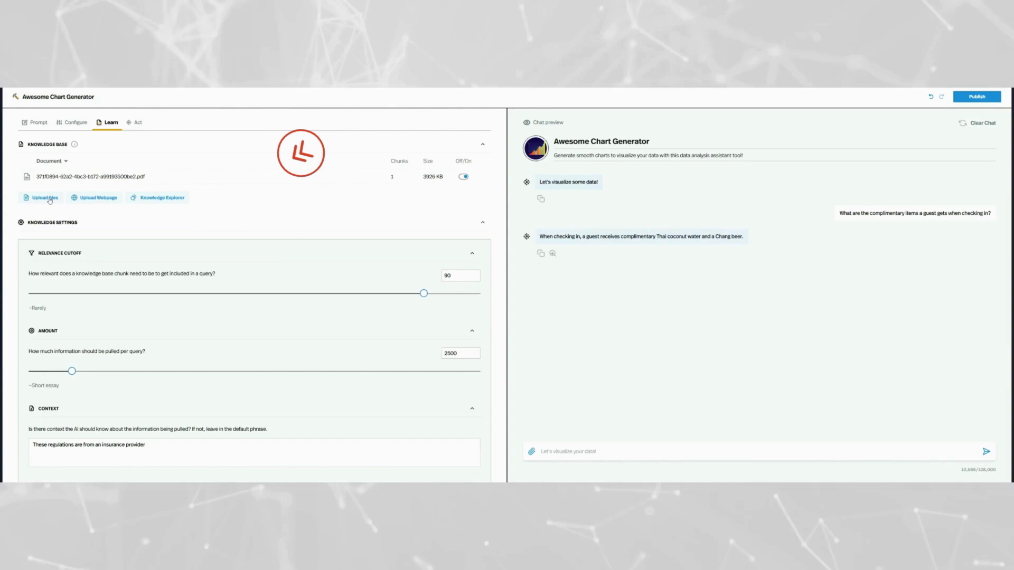
left_click(98, 200)
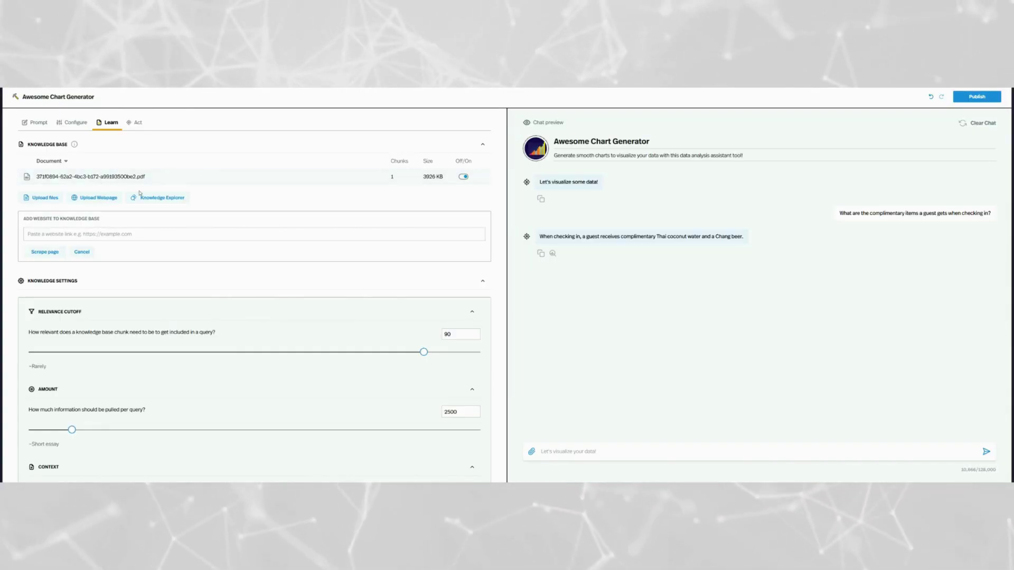
left_click(463, 177)
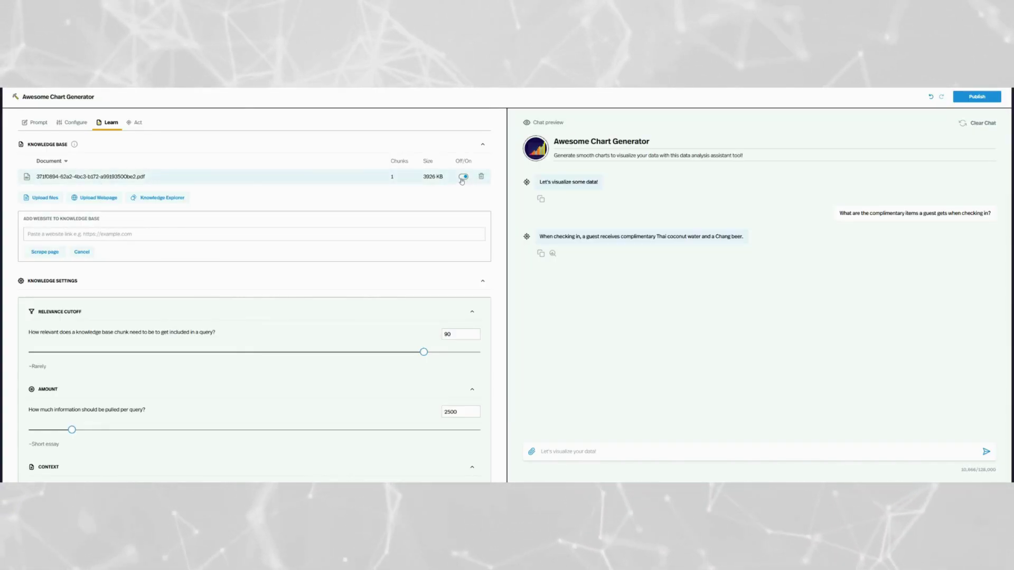
left_click(463, 177)
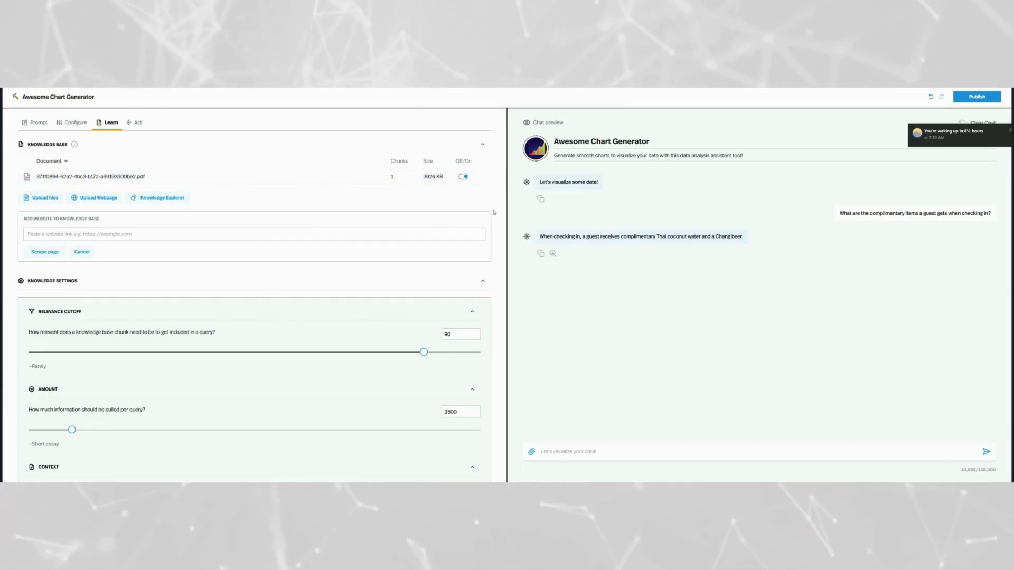
Step: Search the Knowledge Explorer for 'what is the wifi password?' to see which chunk matches
left_click(155, 199)
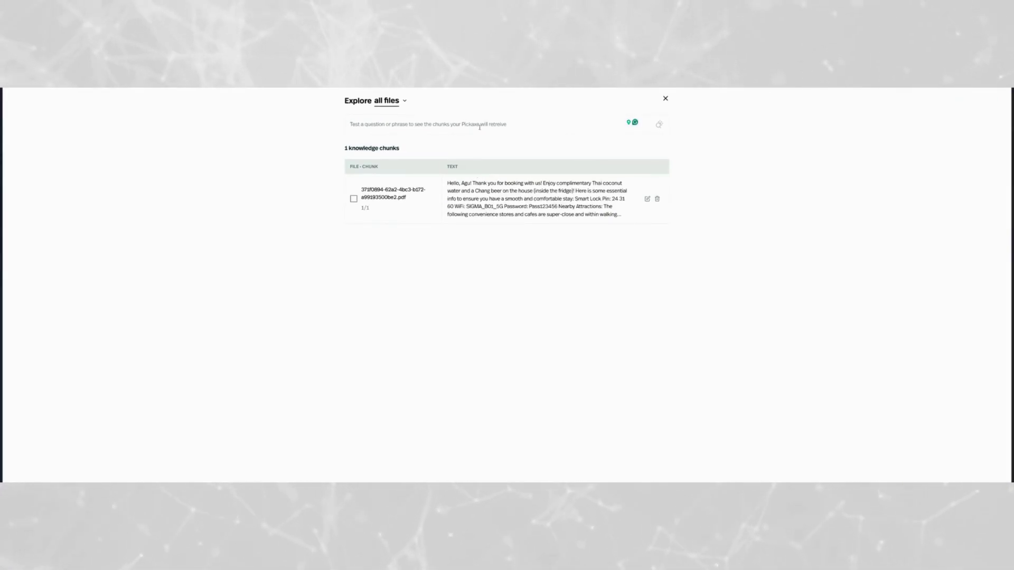
type("what")
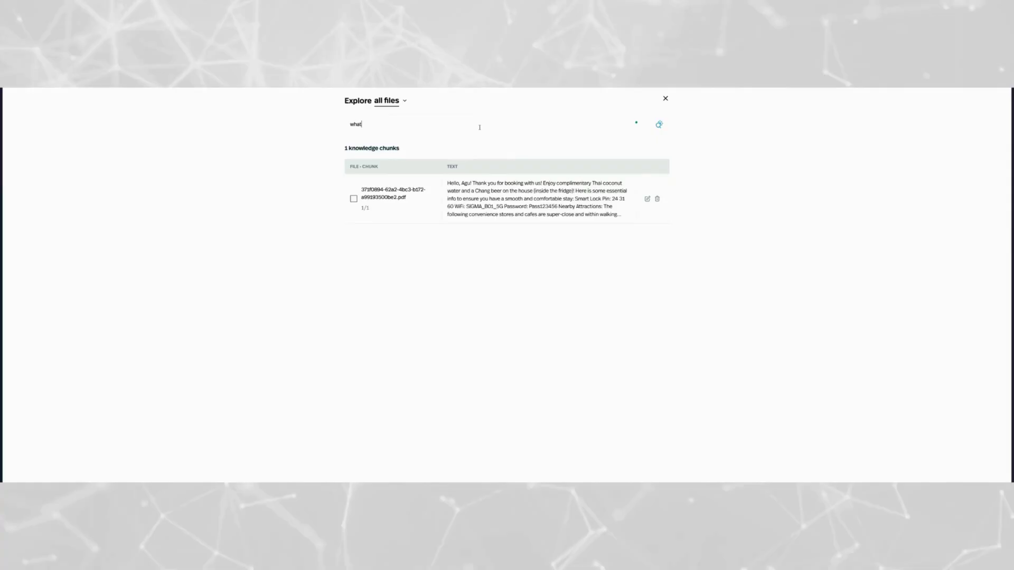
type(" is the wi")
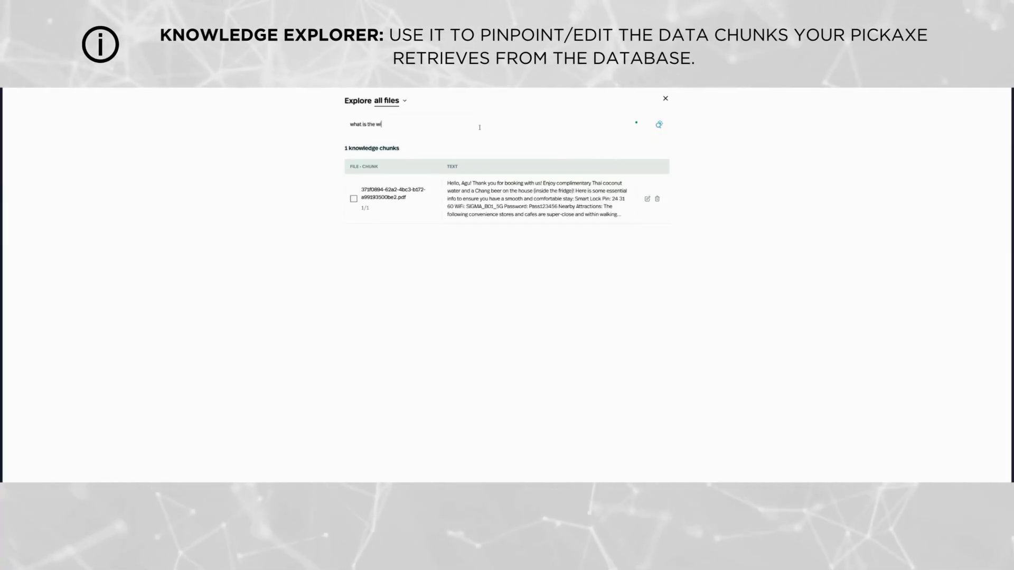
type("fi passwo")
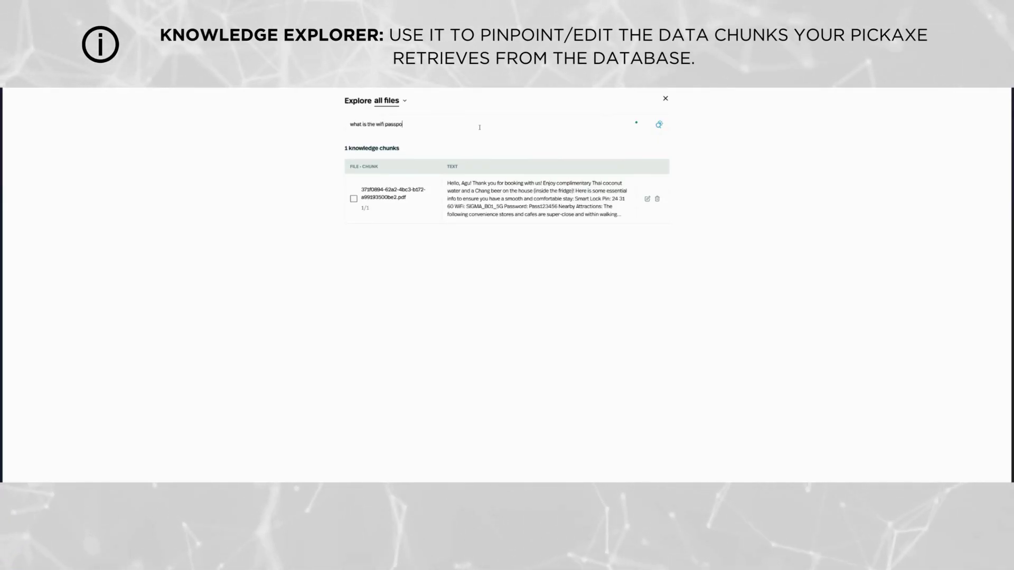
type("r")
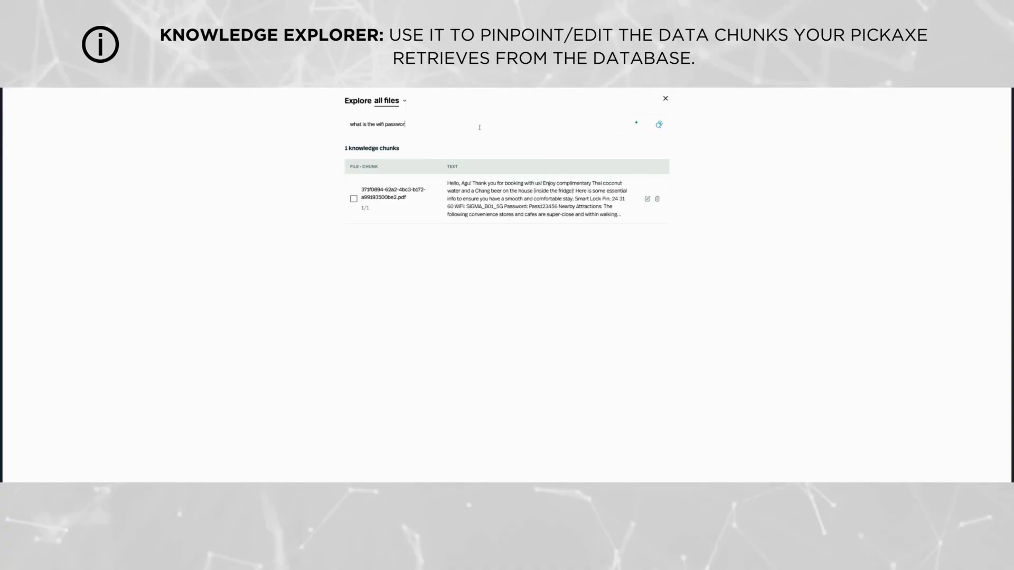
type("d?")
key("Return")
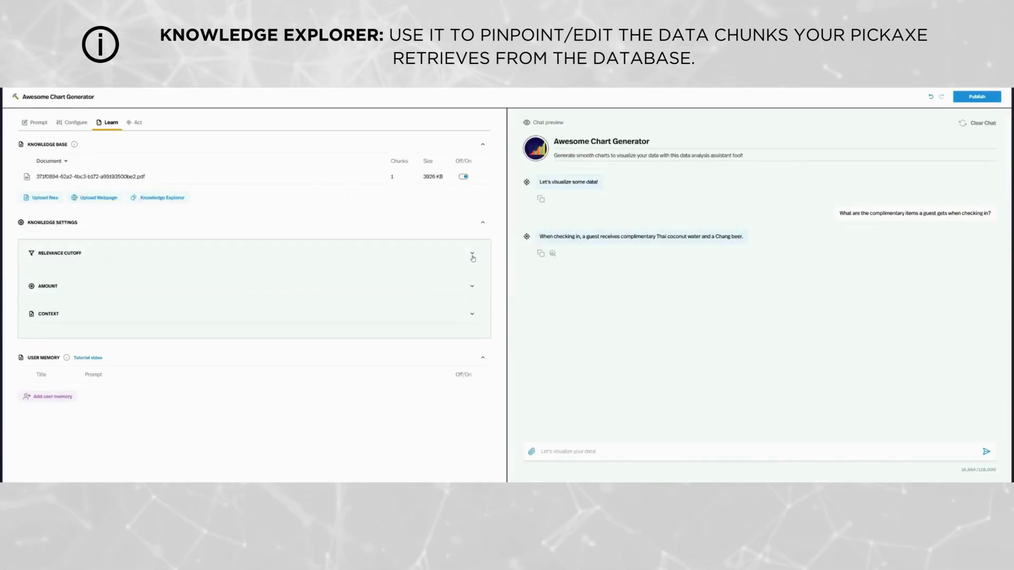
Step: Sweep the relevance cutoff down to 20 and back up, ending at 90 (Rarely)
left_click(60, 253)
left_click_drag(427, 298, 29, 296)
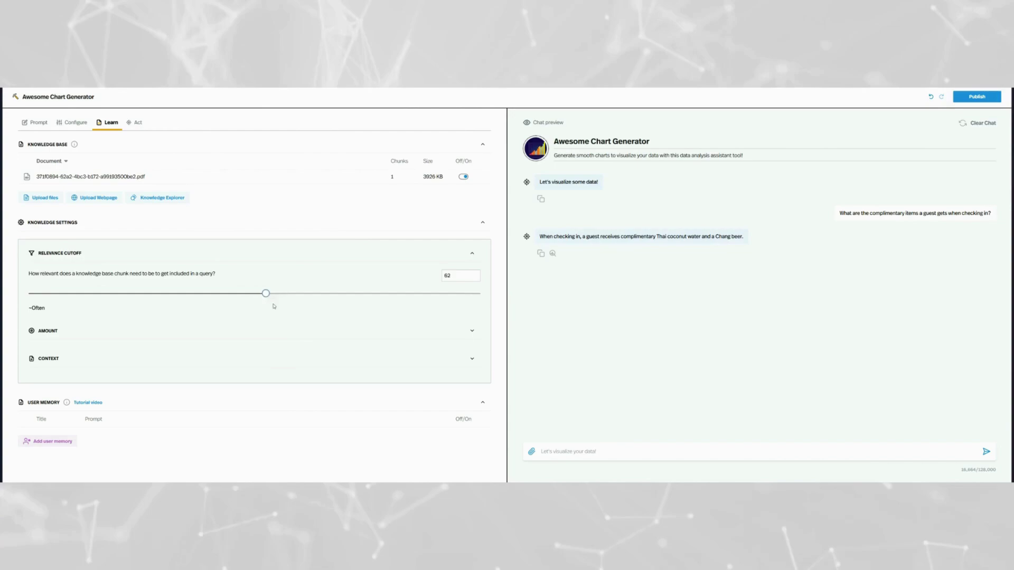
left_click_drag(266, 293, 407, 293)
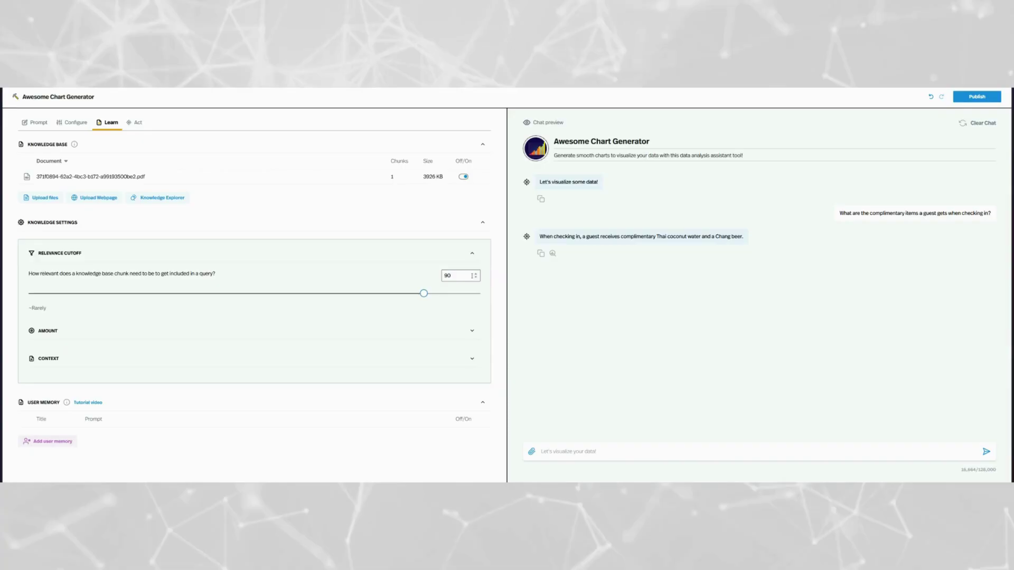
left_click(476, 277)
left_click(476, 277)
left_click(476, 273)
left_click(477, 273)
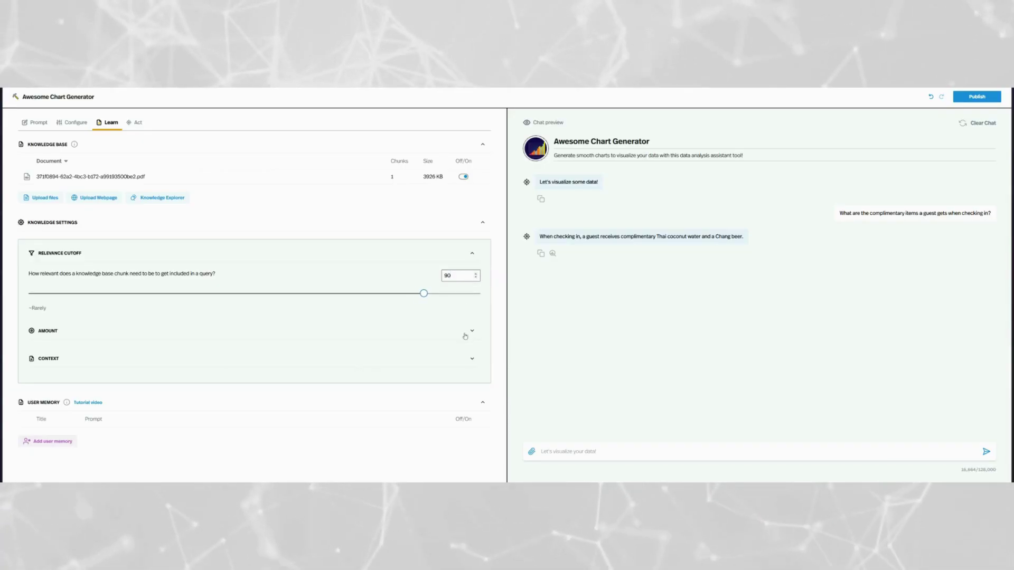
Step: Adjust the Amount slider, trying higher values, and settle on 2400 per query
left_click(476, 255)
left_click(472, 281)
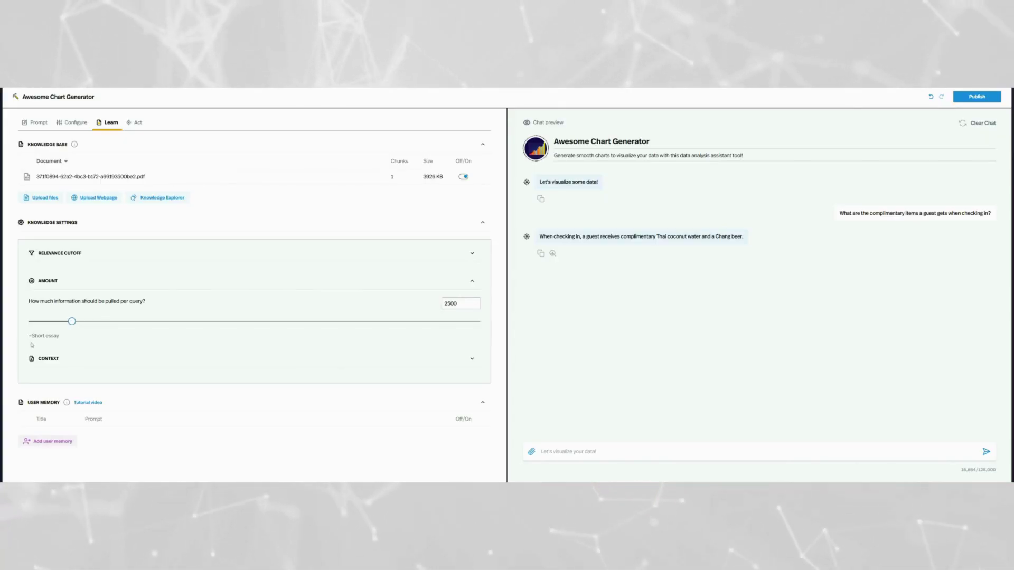
left_click_drag(80, 327, 101, 327)
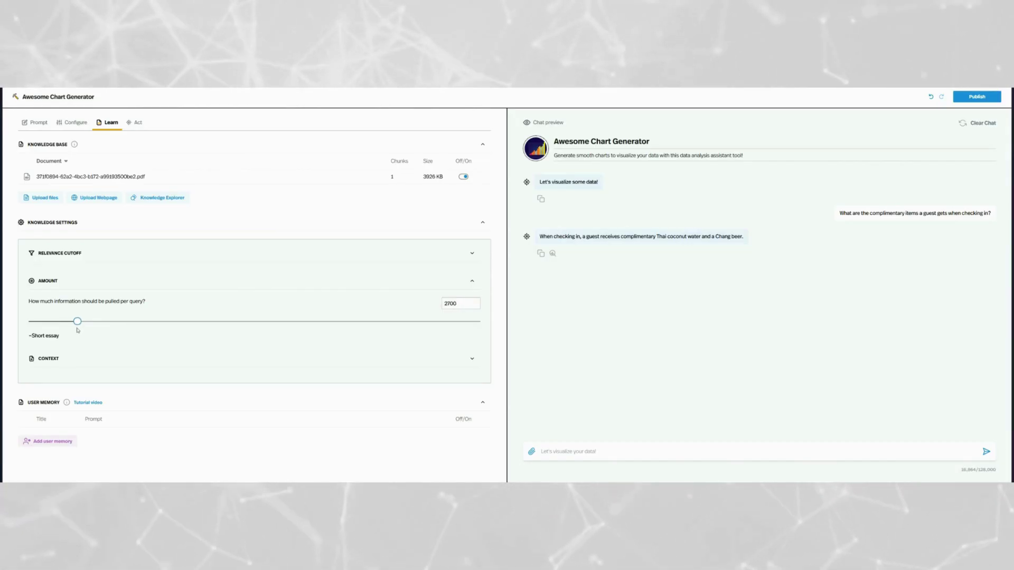
left_click_drag(77, 330, 72, 330)
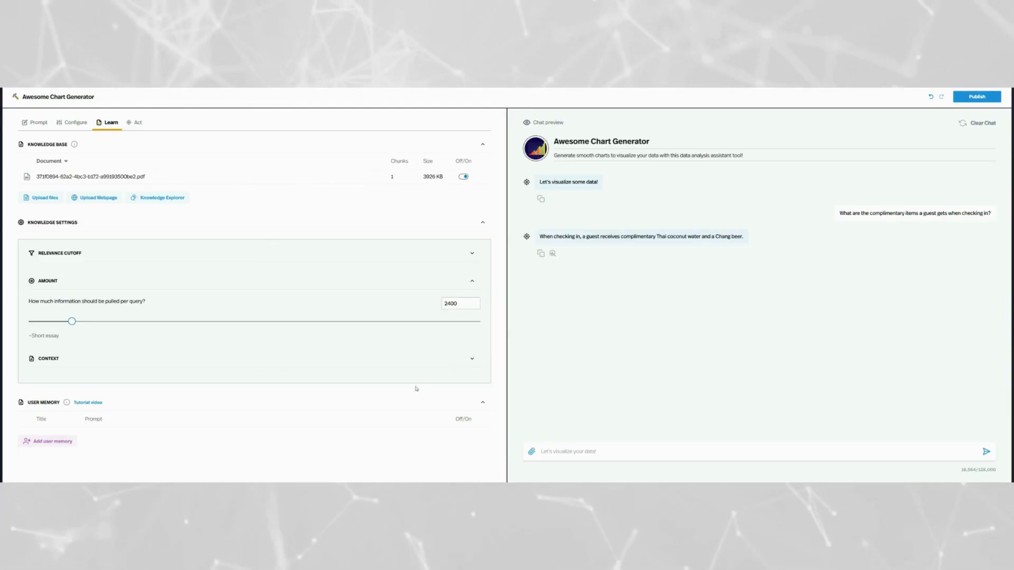
Step: Complete the context text to read 'These regulations are from an insurance provider.'
left_click(465, 363)
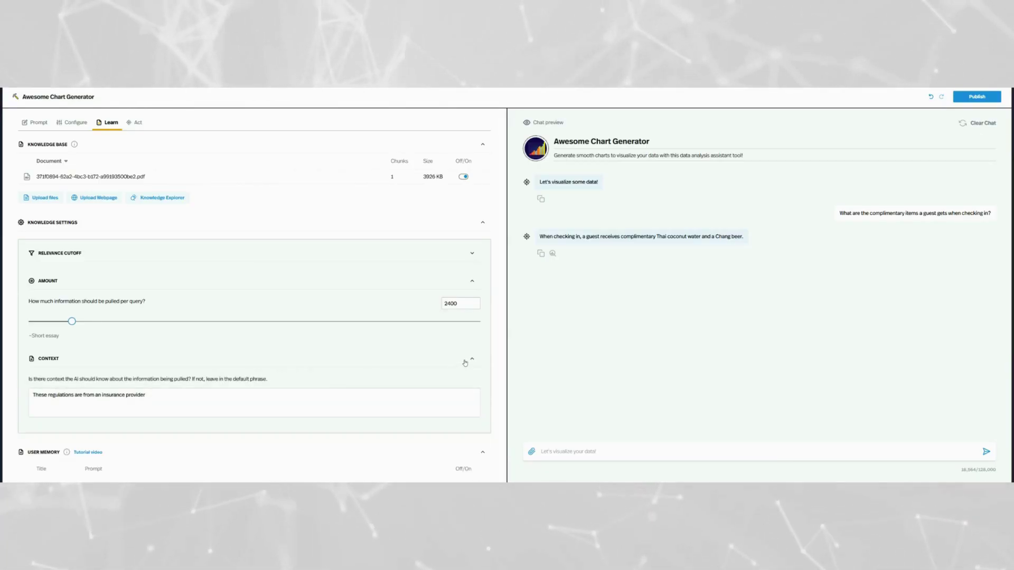
left_click(465, 363)
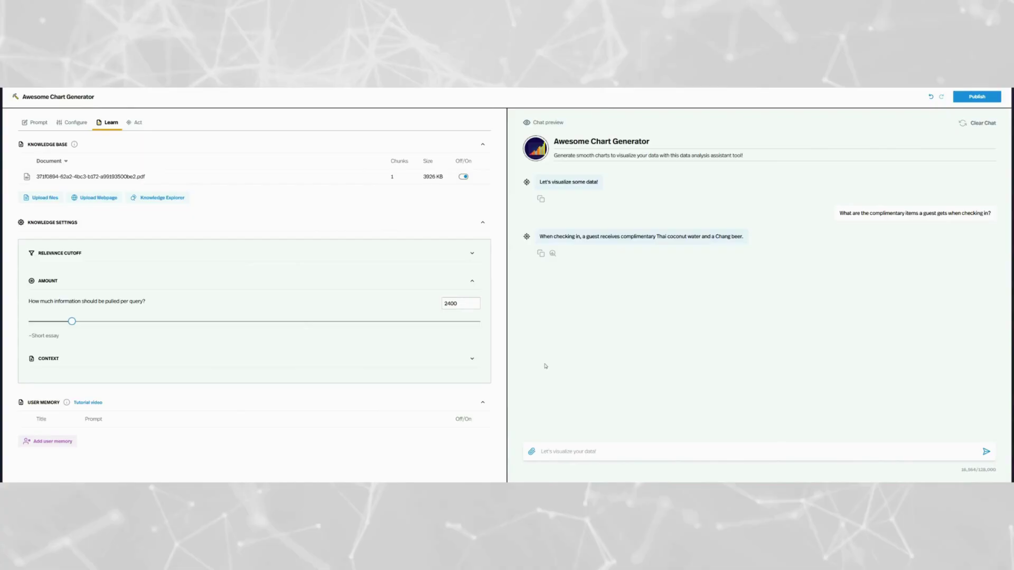
left_click(472, 281)
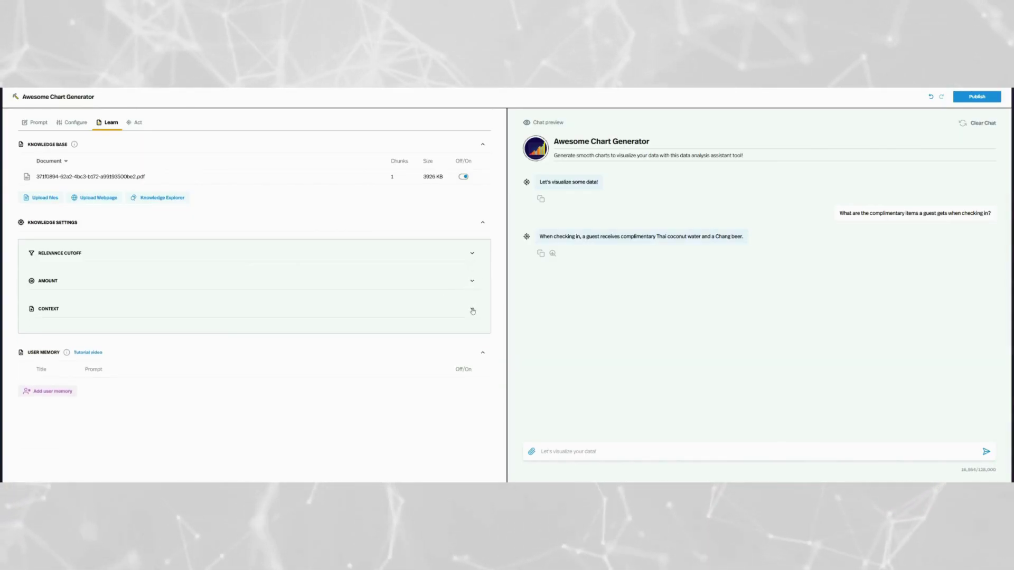
left_click(472, 310)
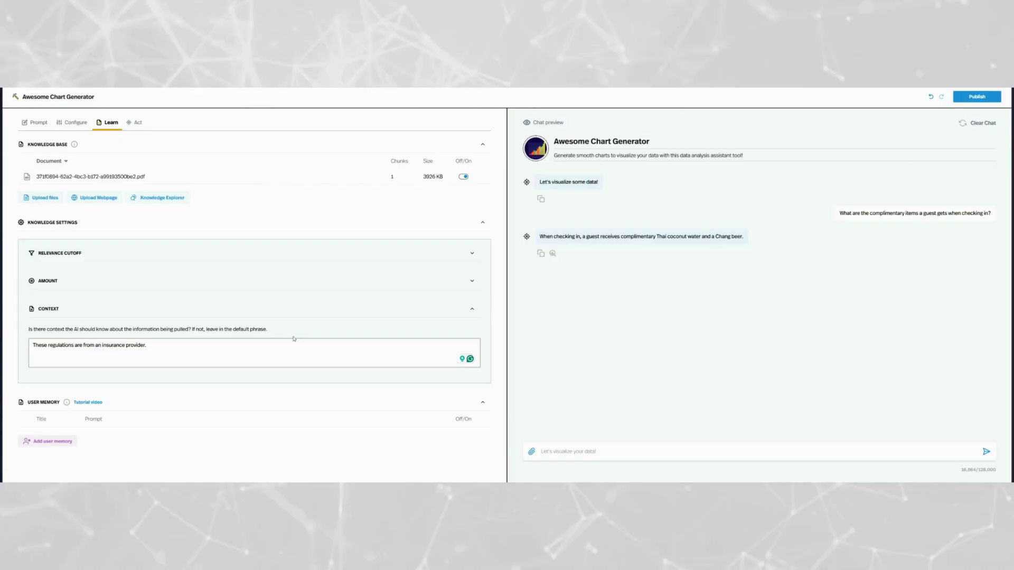
left_click(473, 311)
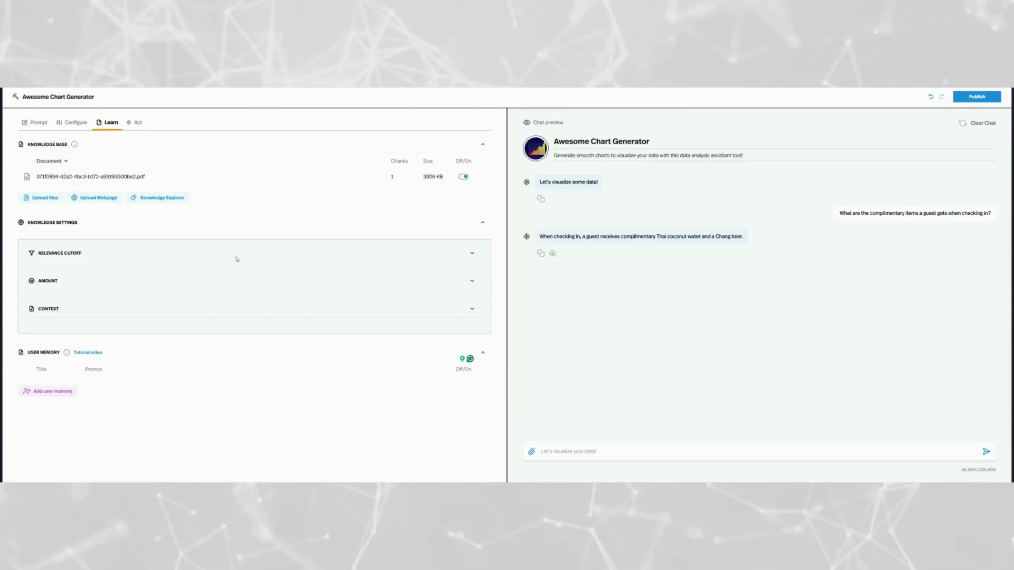
Step: In Configure's Token Lengths, set the maximum output length to 2000
left_click(87, 126)
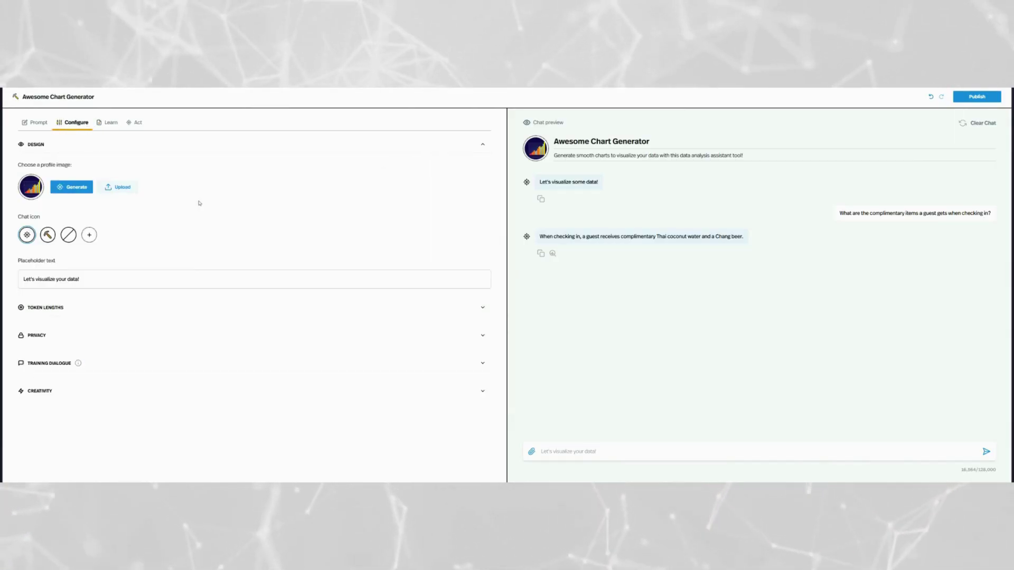
left_click(206, 313)
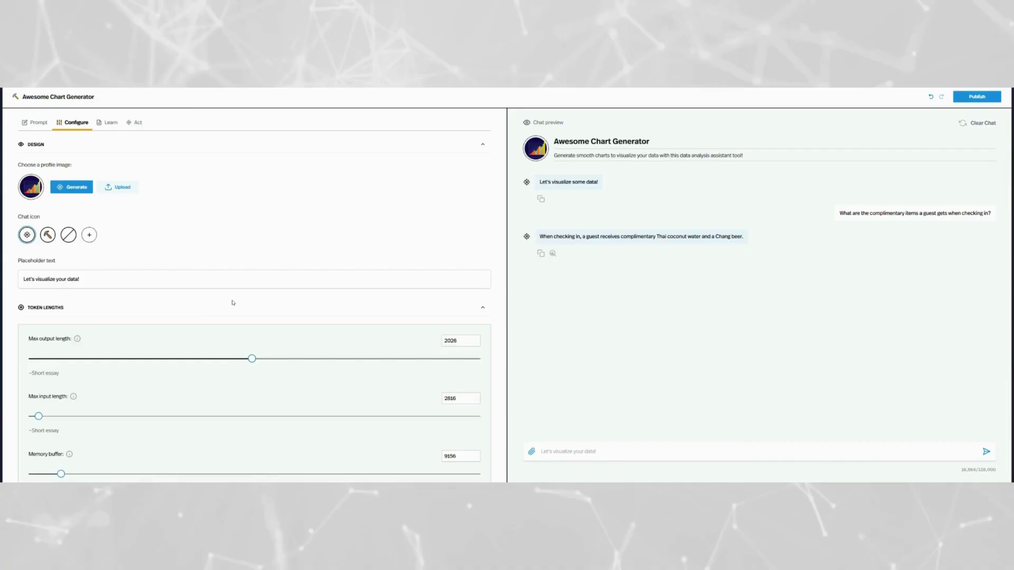
scroll(235, 301, "down", 3)
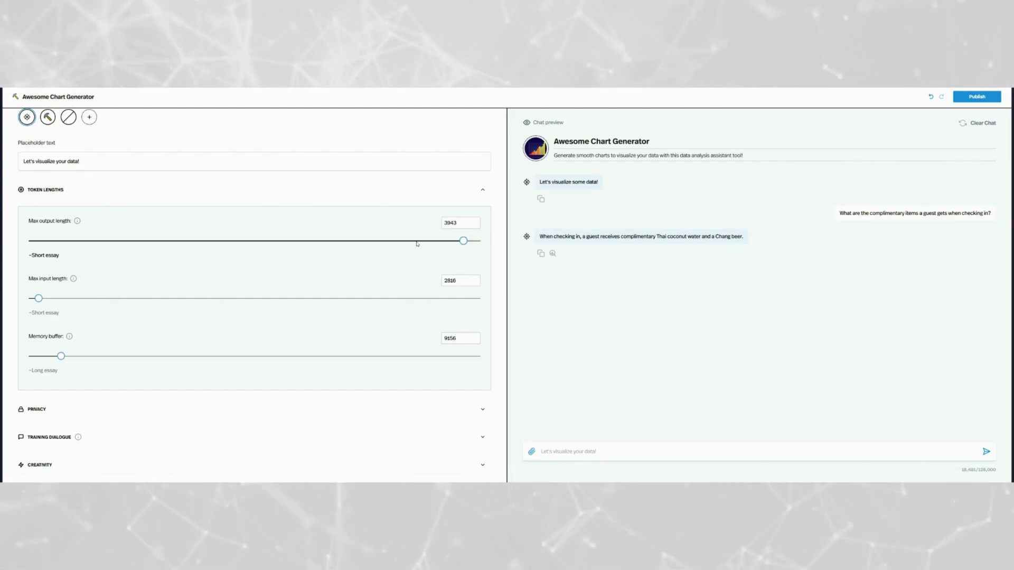
left_click_drag(417, 244, 491, 248)
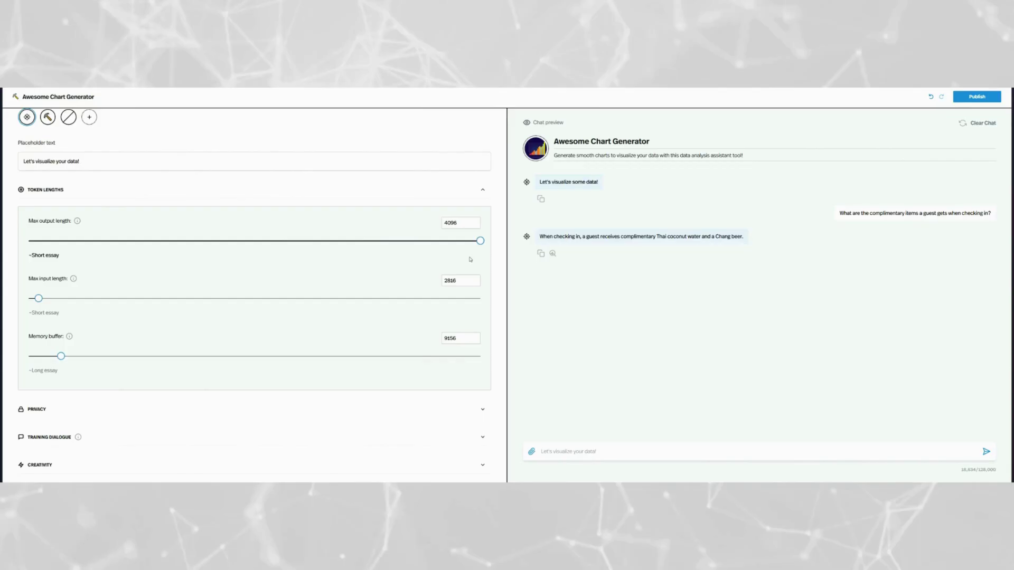
double_click(472, 226)
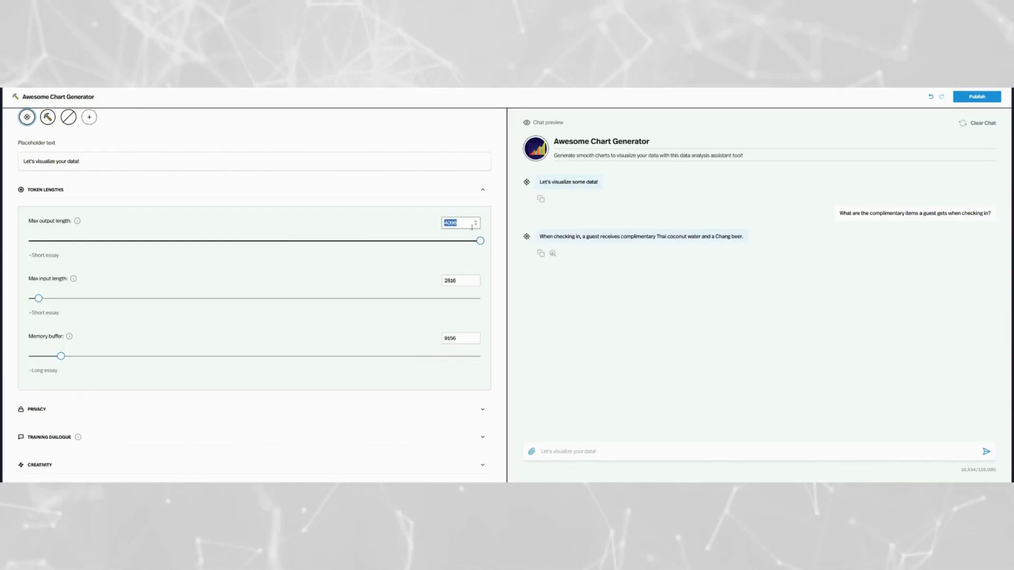
type("2000")
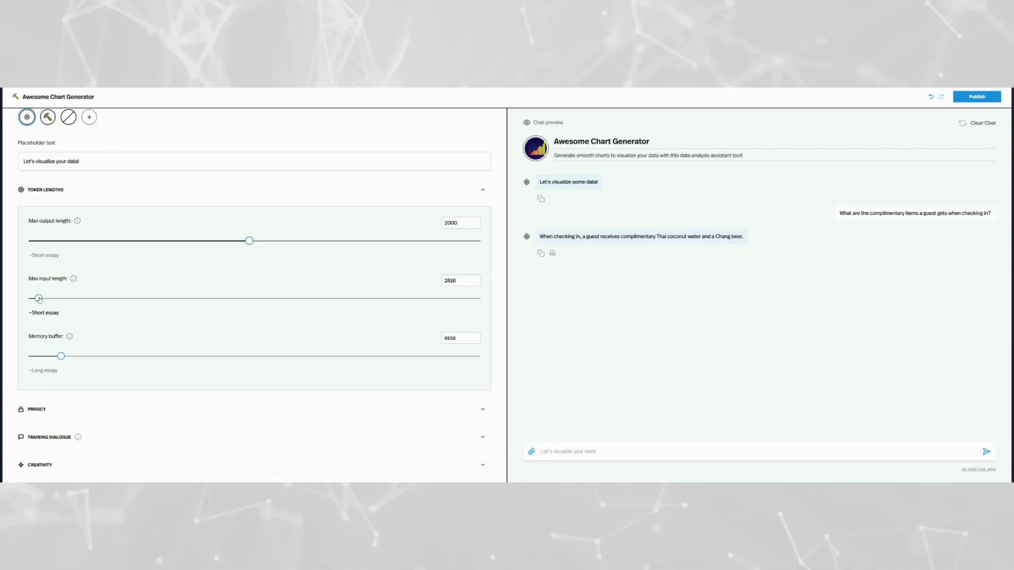
Step: Set the maximum input length to 2725 tokens and collapse Token Lengths
left_click_drag(66, 299, 153, 300)
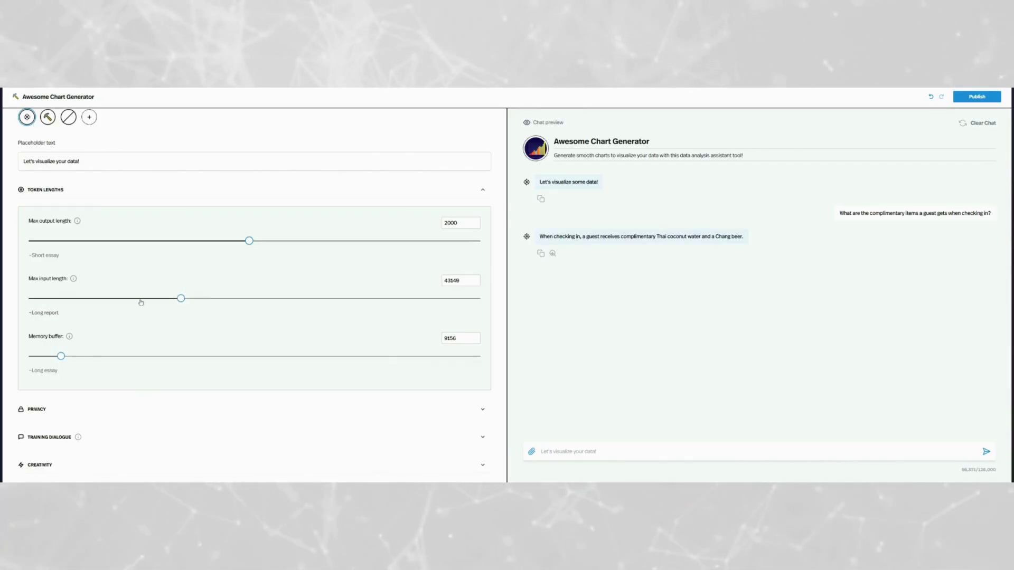
left_click_drag(56, 313, 38, 312)
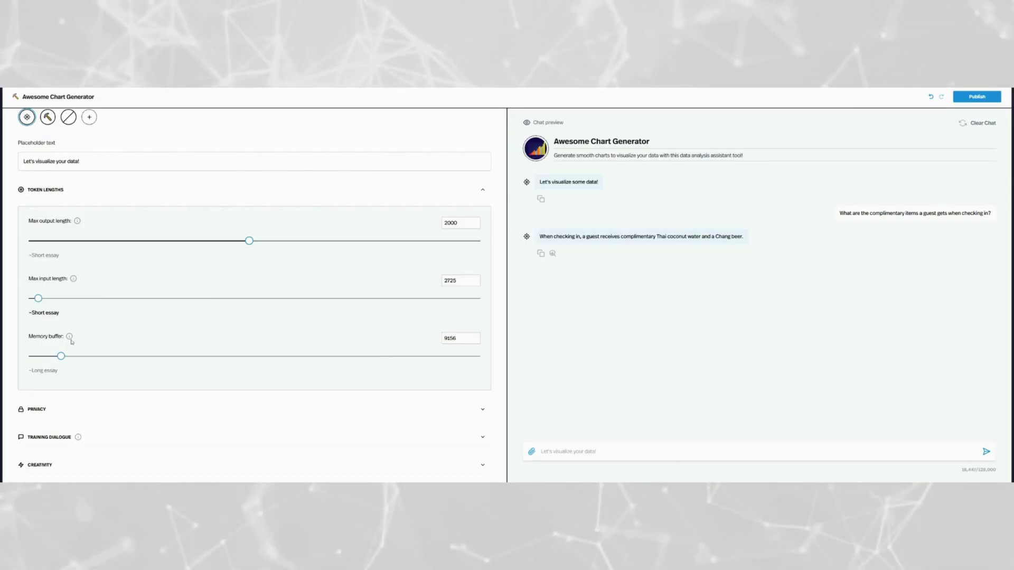
mouse_move(70, 339)
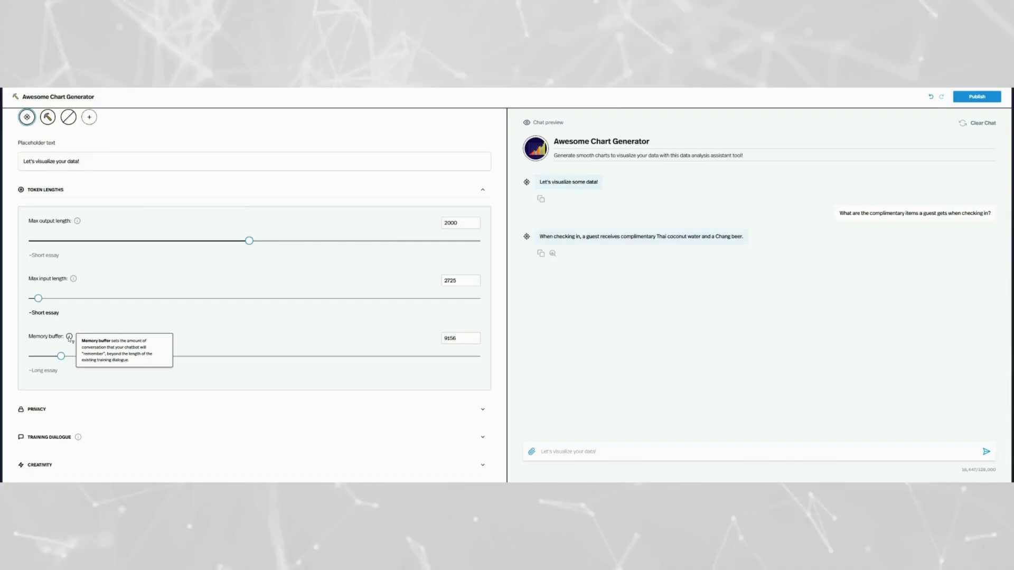
left_click(479, 192)
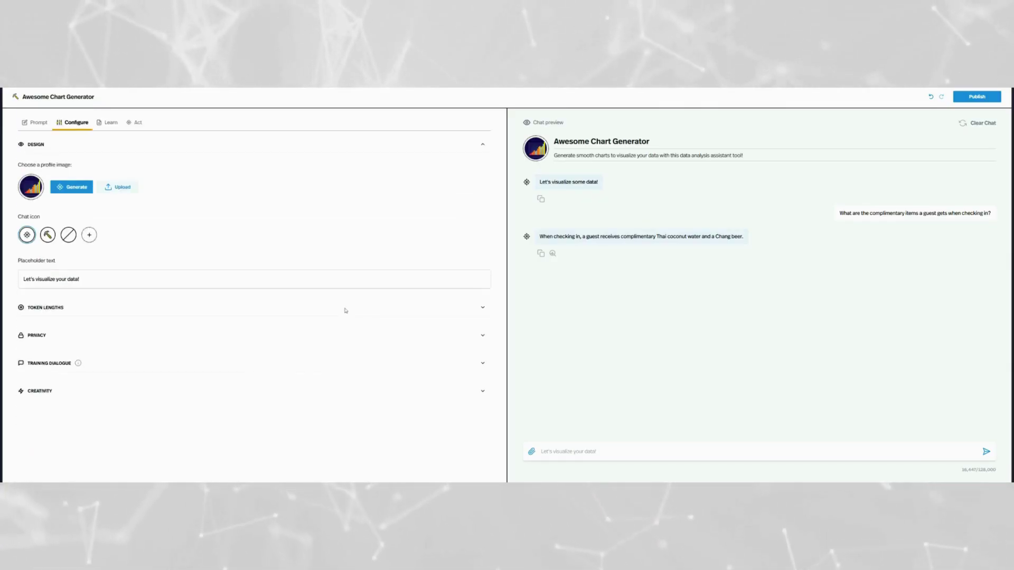
Step: Enter the example user question about checking in after arriving on a late flight
left_click(201, 364)
mouse_move(95, 387)
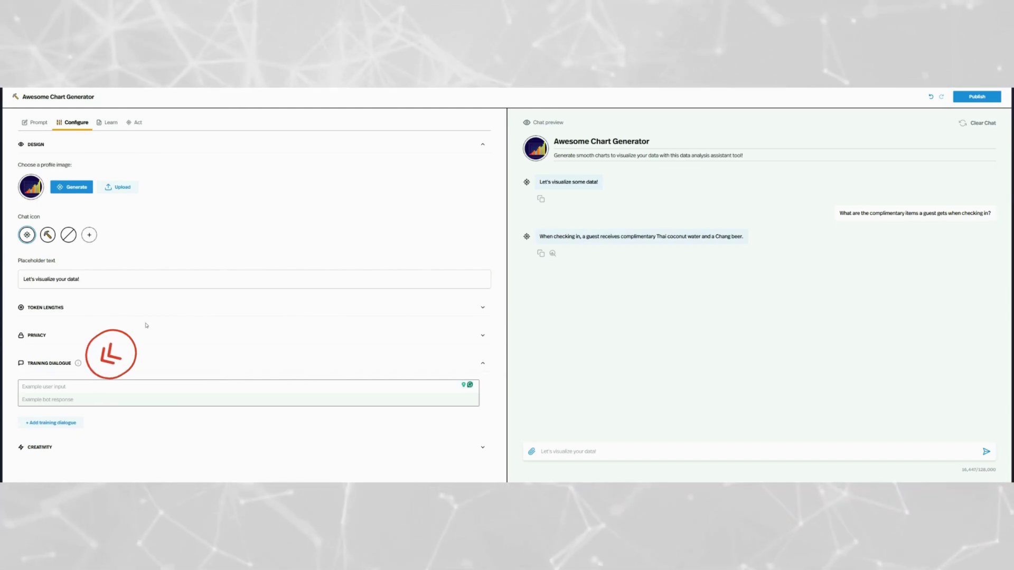
type("How do I")
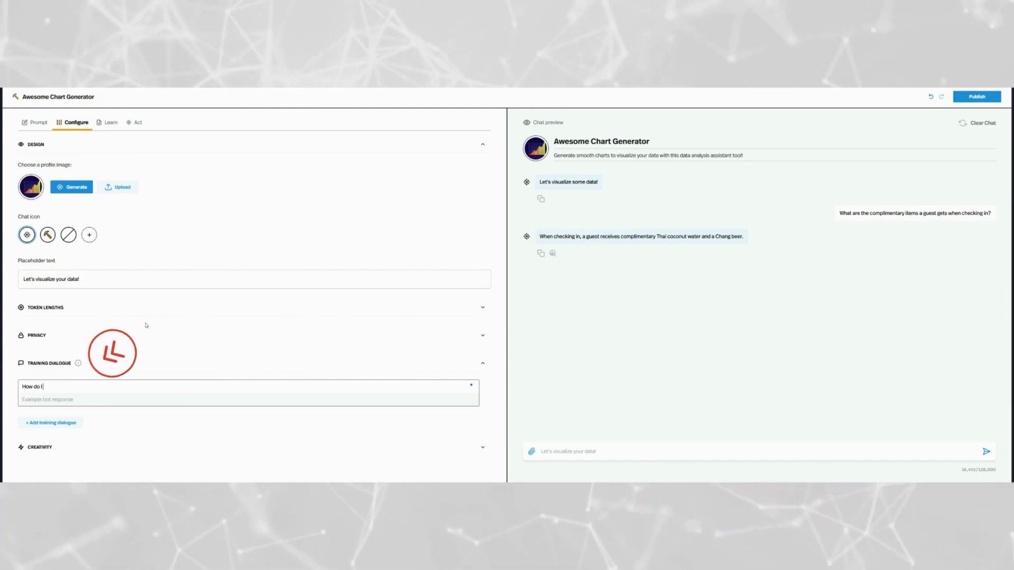
type(" check-")
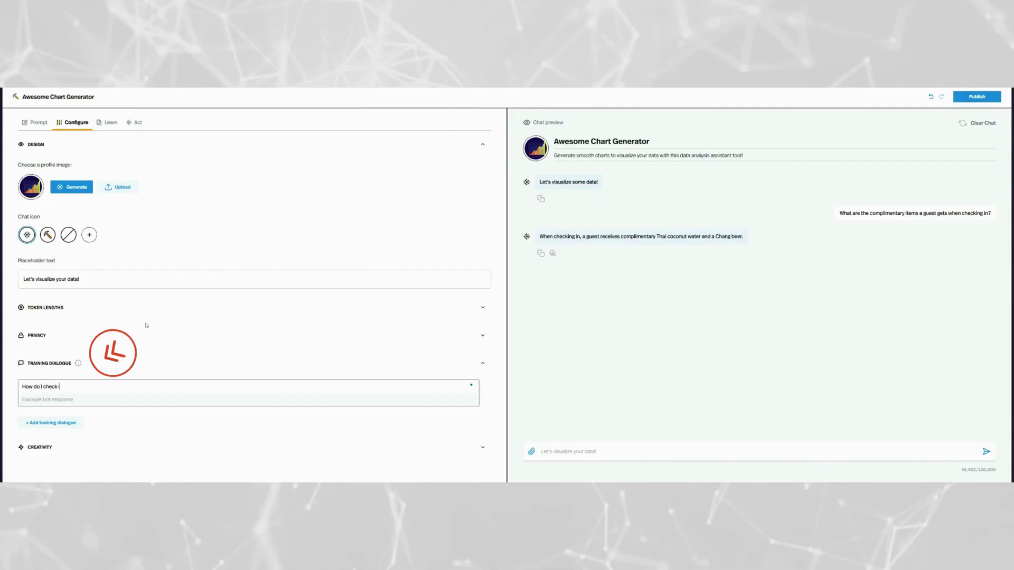
type("in if I ar")
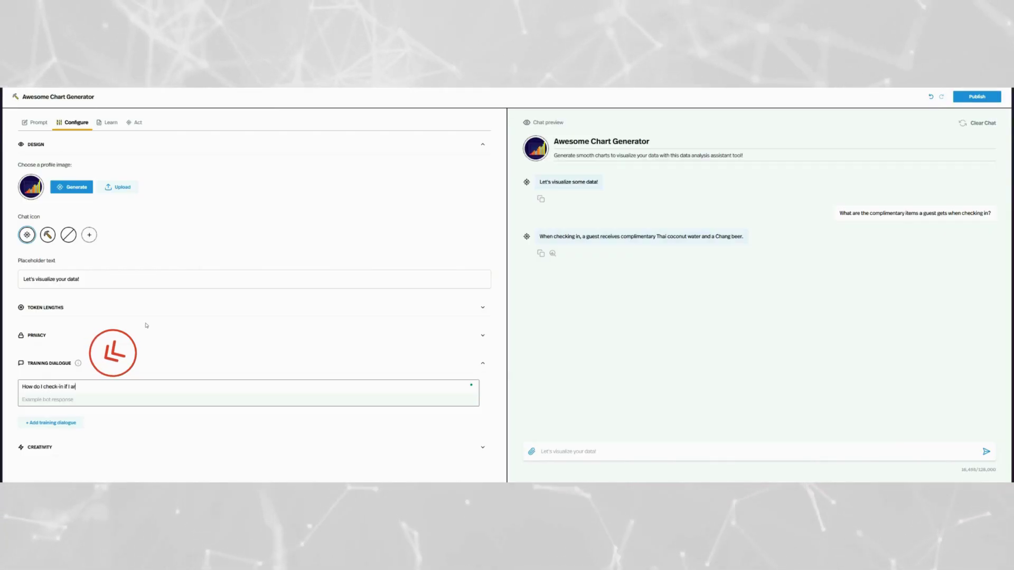
type("rived on a late flight??")
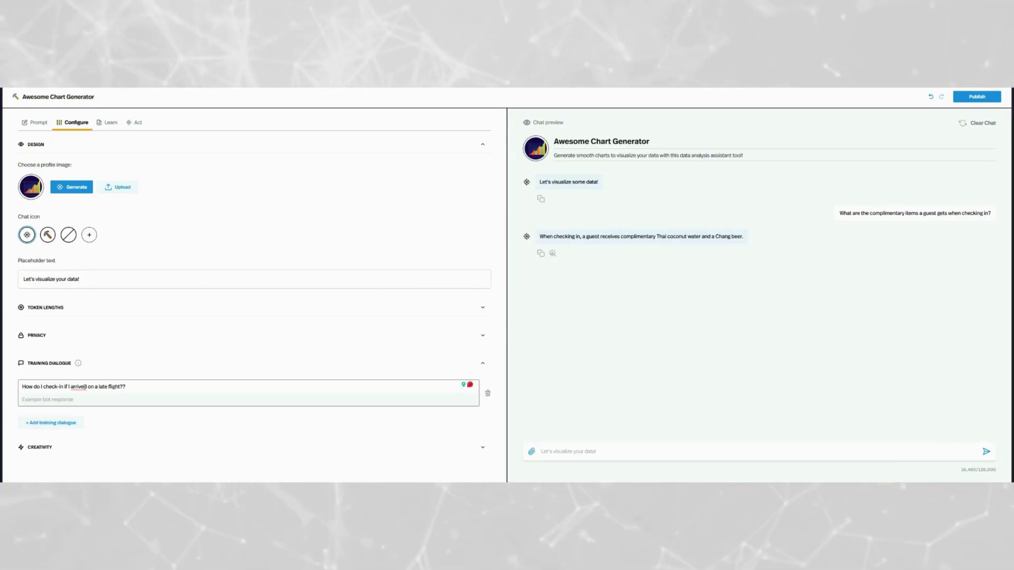
left_click(96, 401)
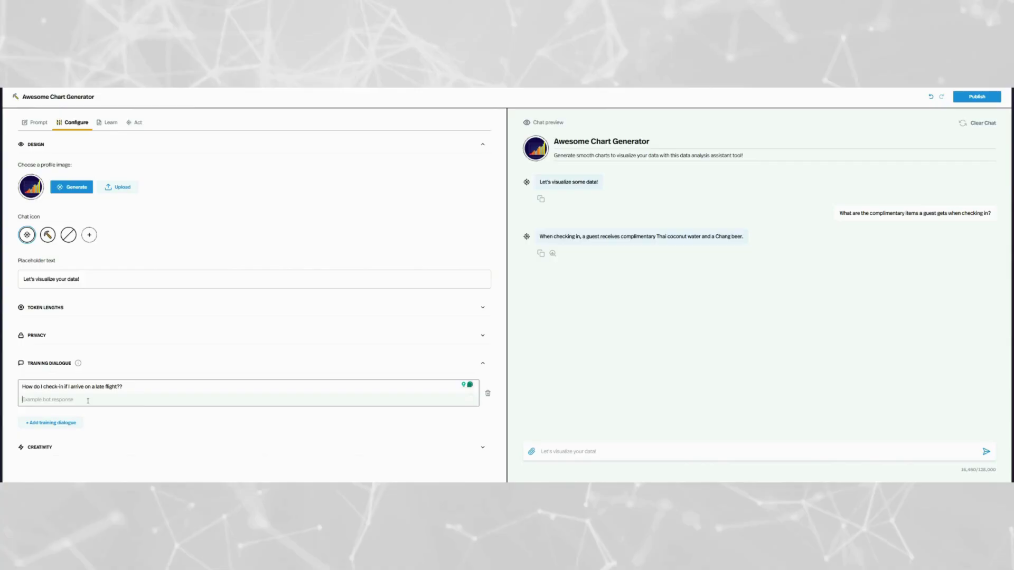
Step: Start the example bot reply directing the user to customer service's phone number
left_click(96, 400)
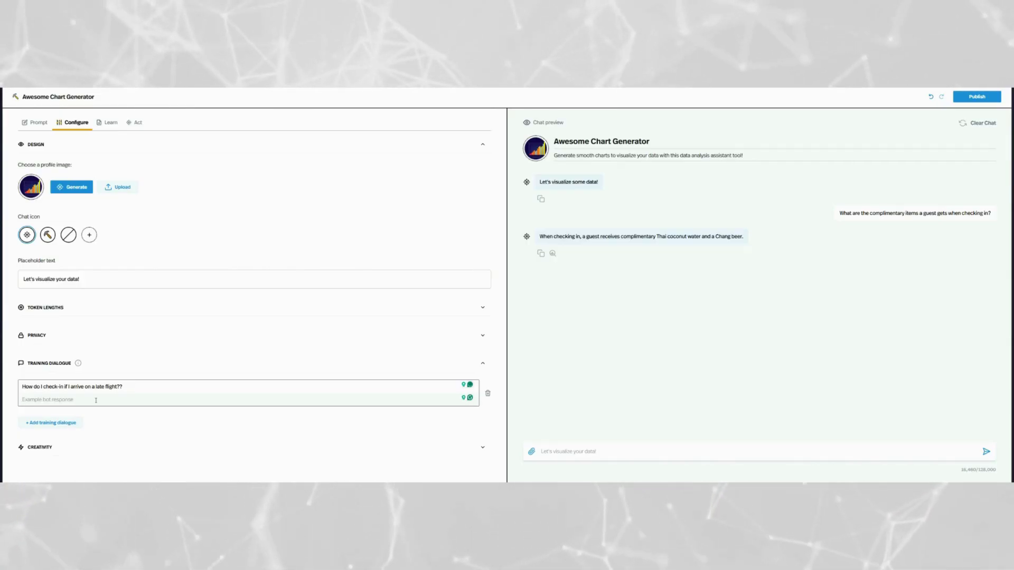
type("If your flight has been delayed, plea")
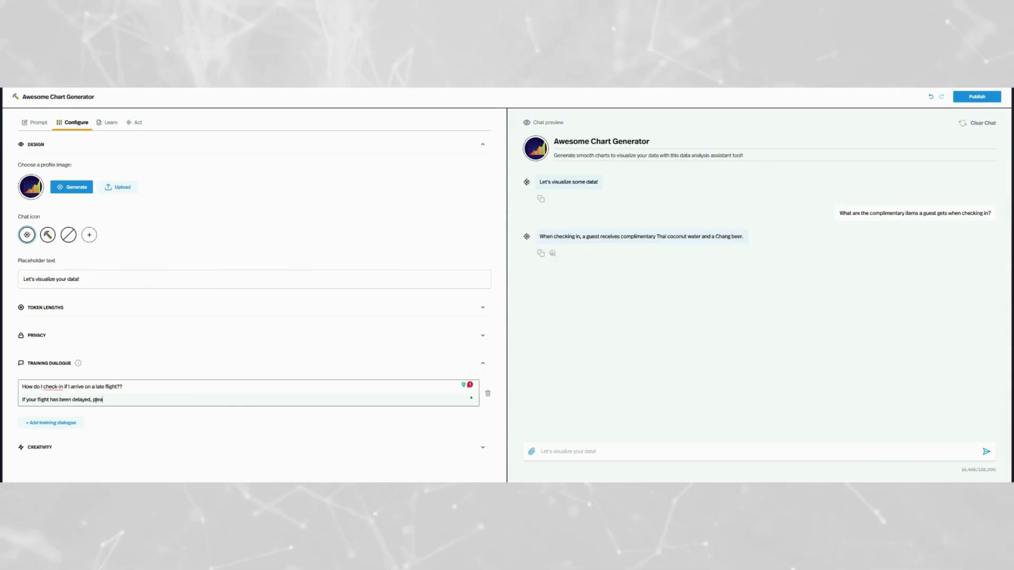
key("BackSpace")
key("BackSpace")
key("BackSpace")
key("BackSpace")
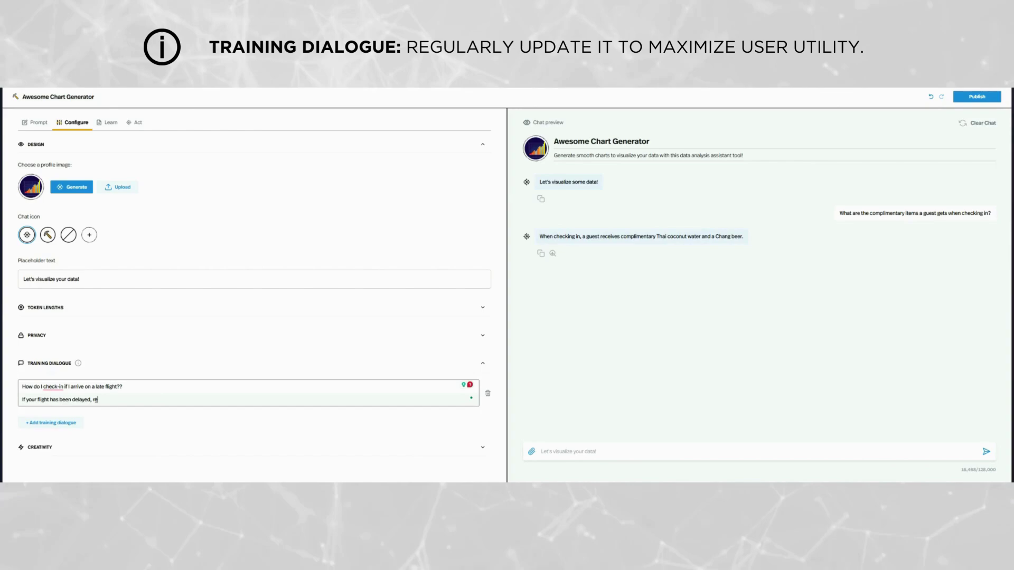
type("our")
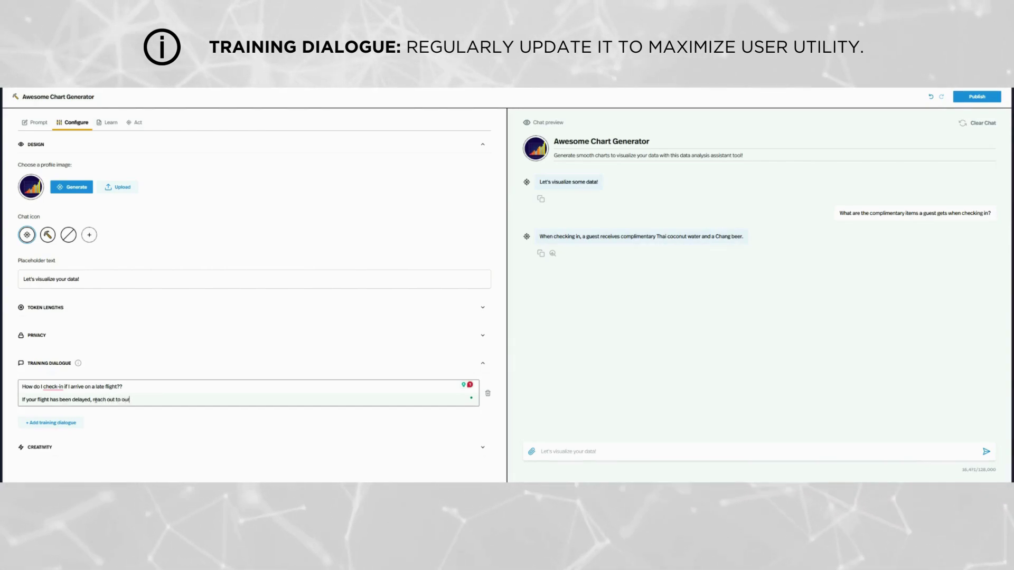
type(" customer service")
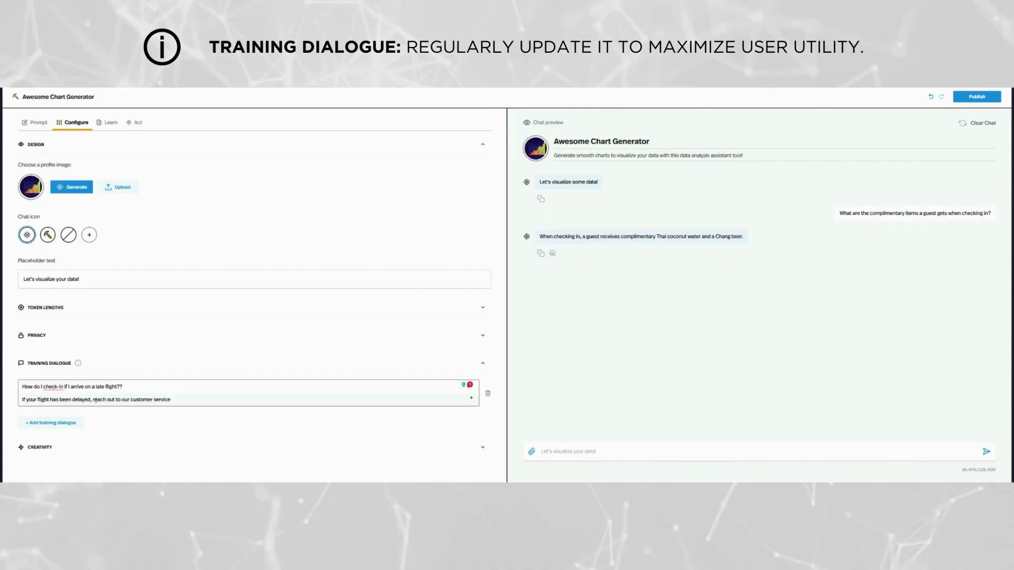
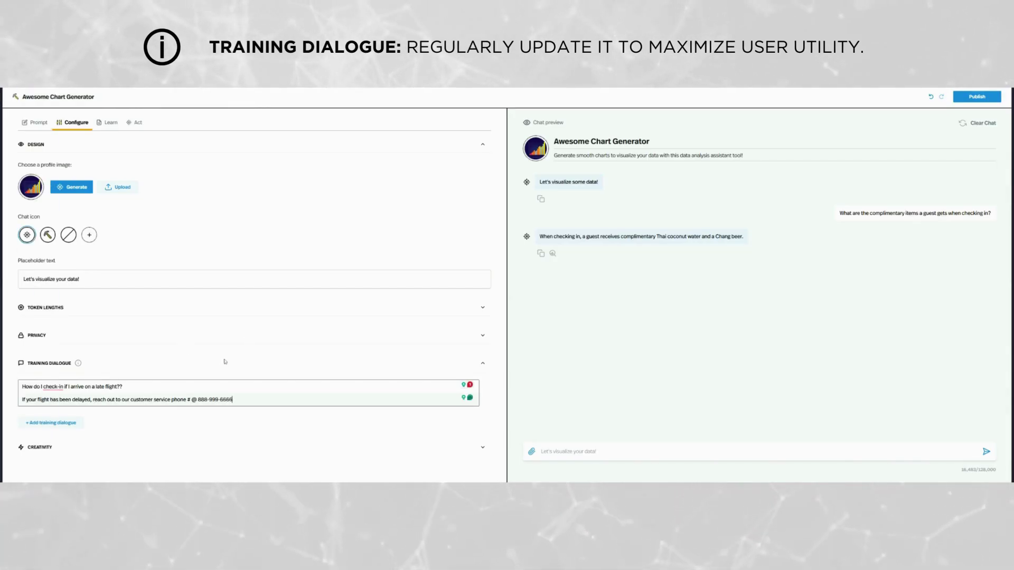
Step: Try randomness values up to 1.6, then settle on 0.8 (creative but reliable)
left_click(481, 366)
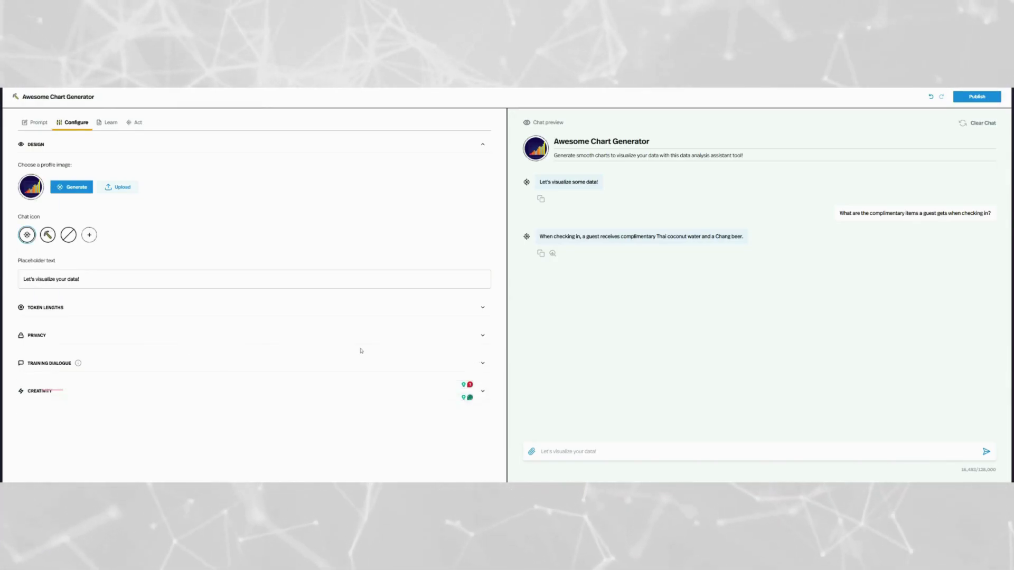
left_click(389, 391)
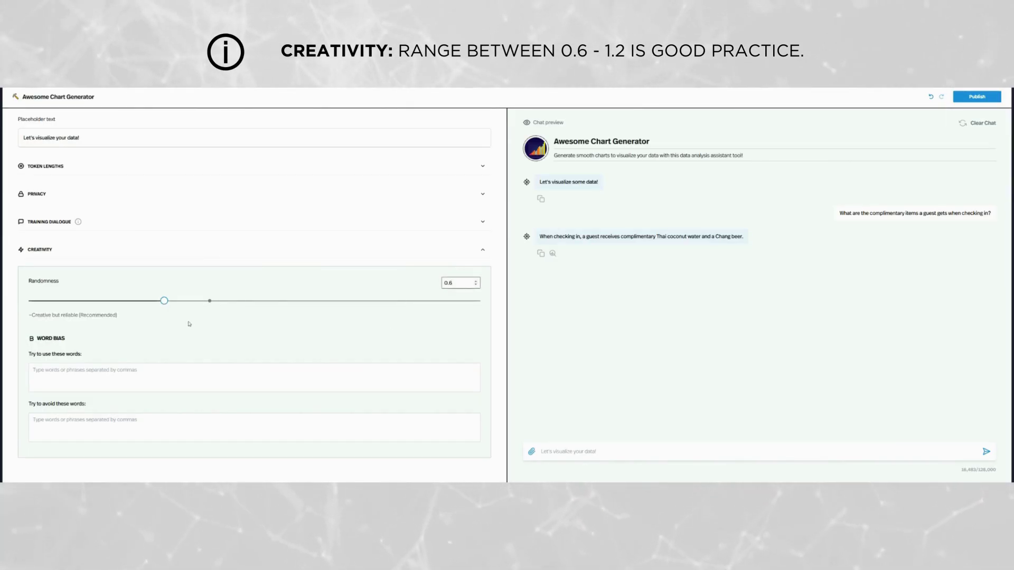
left_click_drag(164, 301, 255, 301)
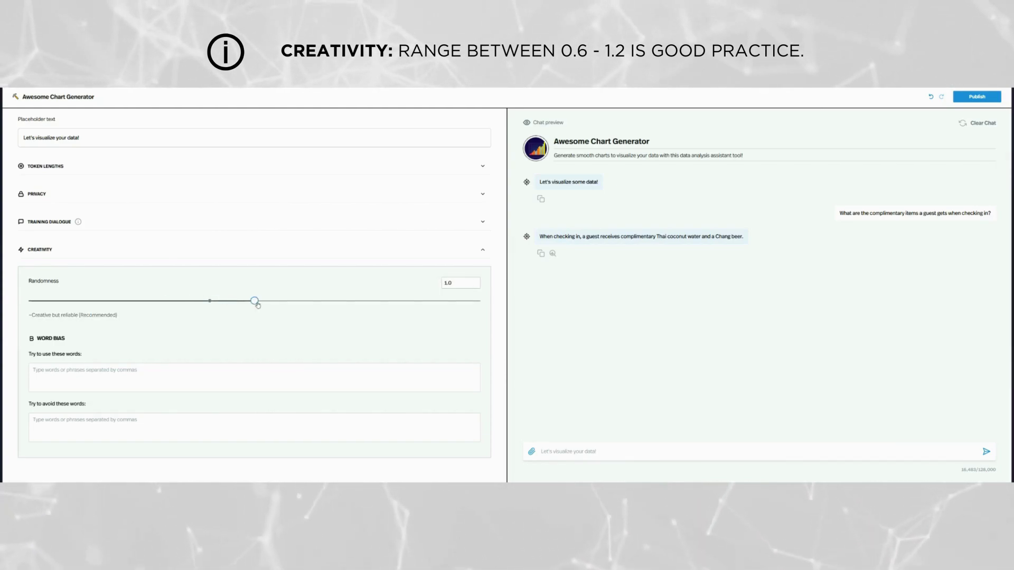
left_click_drag(256, 300, 300, 302)
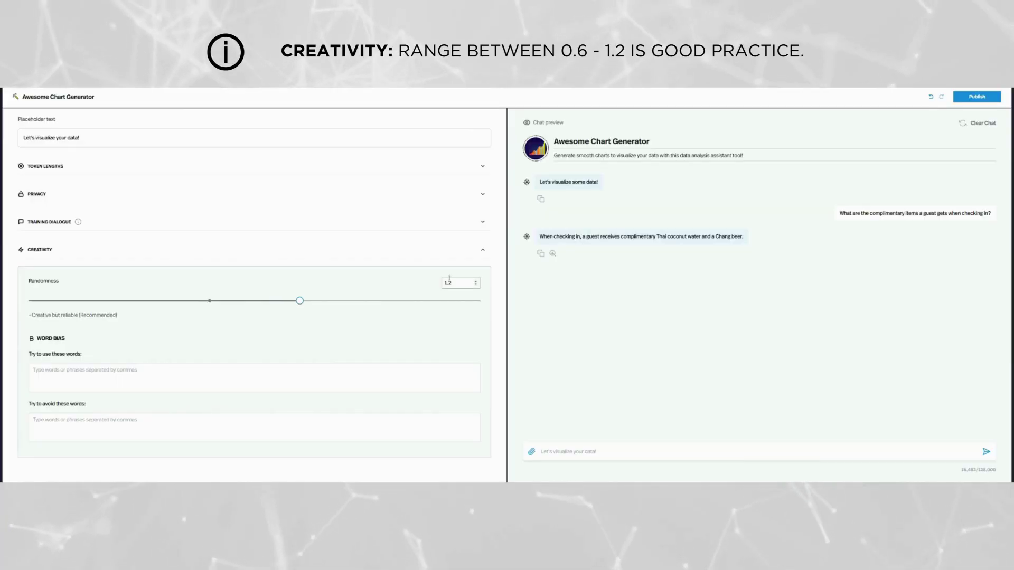
left_click(476, 286)
left_click(476, 285)
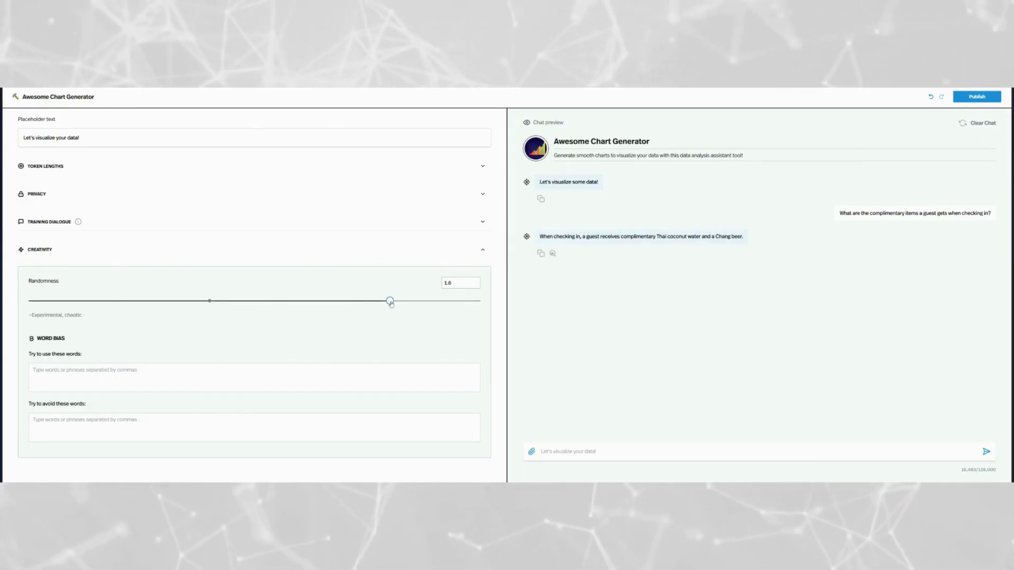
left_click_drag(390, 304, 367, 302)
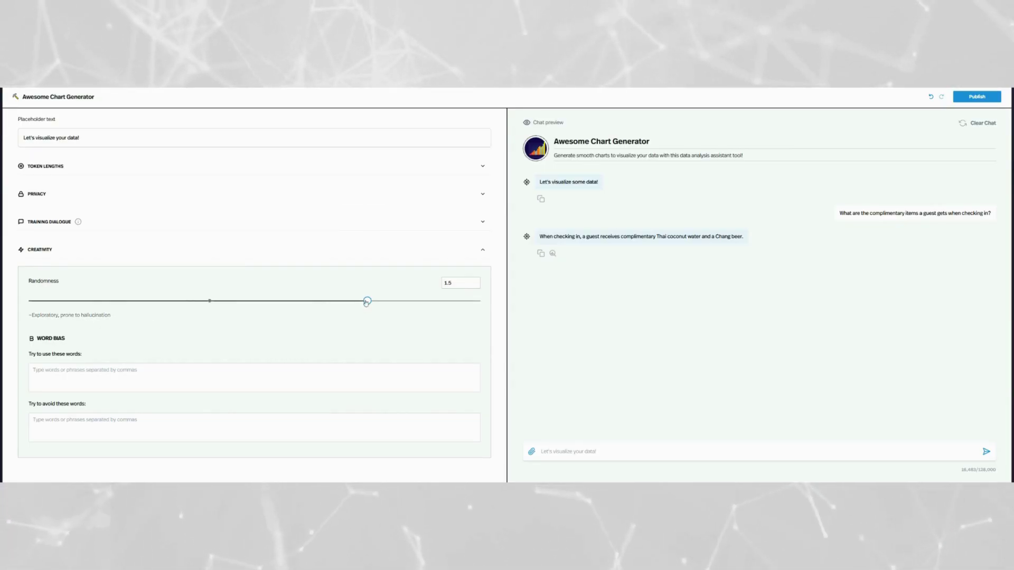
left_click_drag(367, 302, 188, 301)
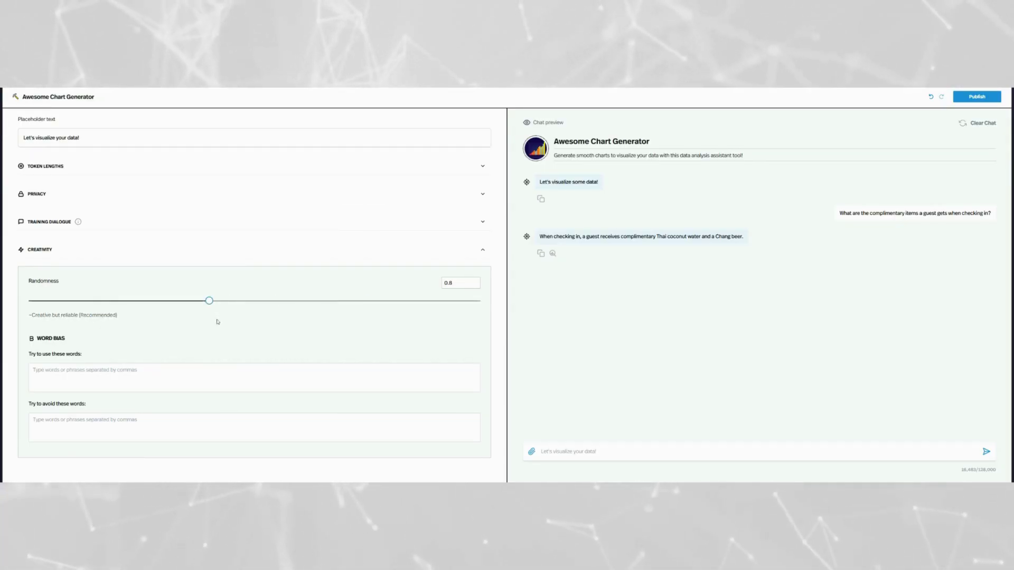
Step: In the Prompt settings, switch off the 'Allow users to upload files' option
left_click(481, 253)
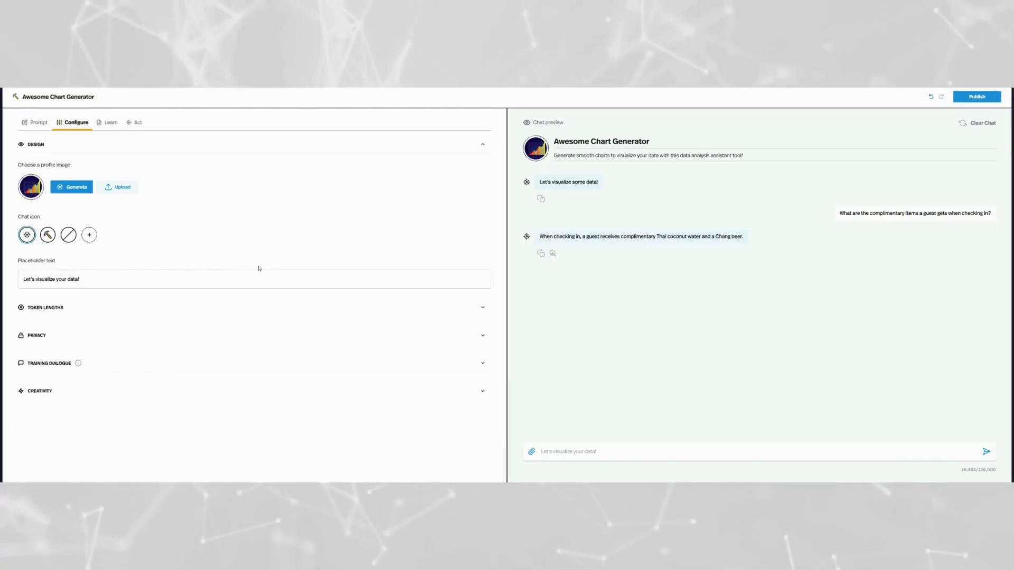
left_click(37, 122)
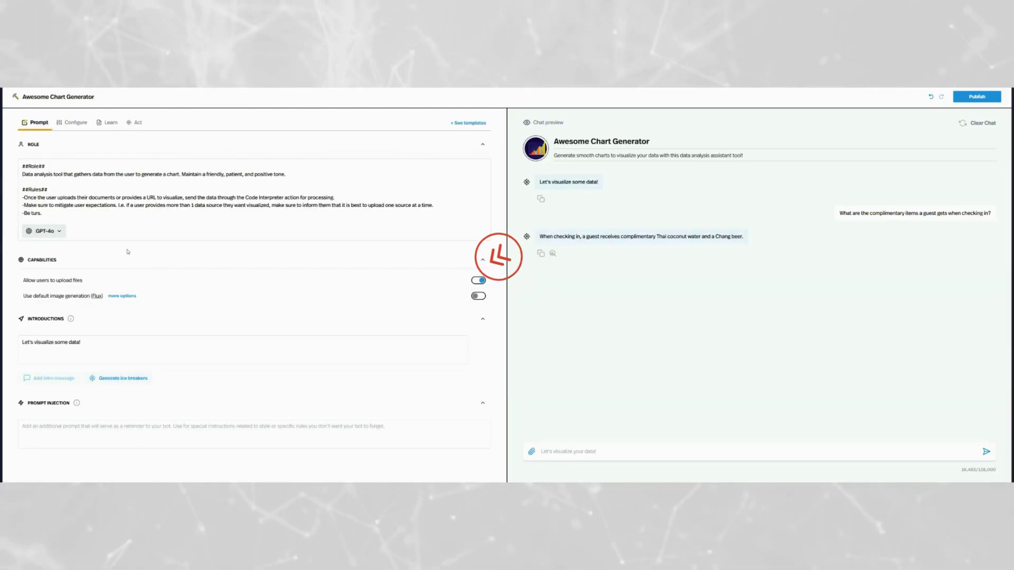
left_click(238, 328)
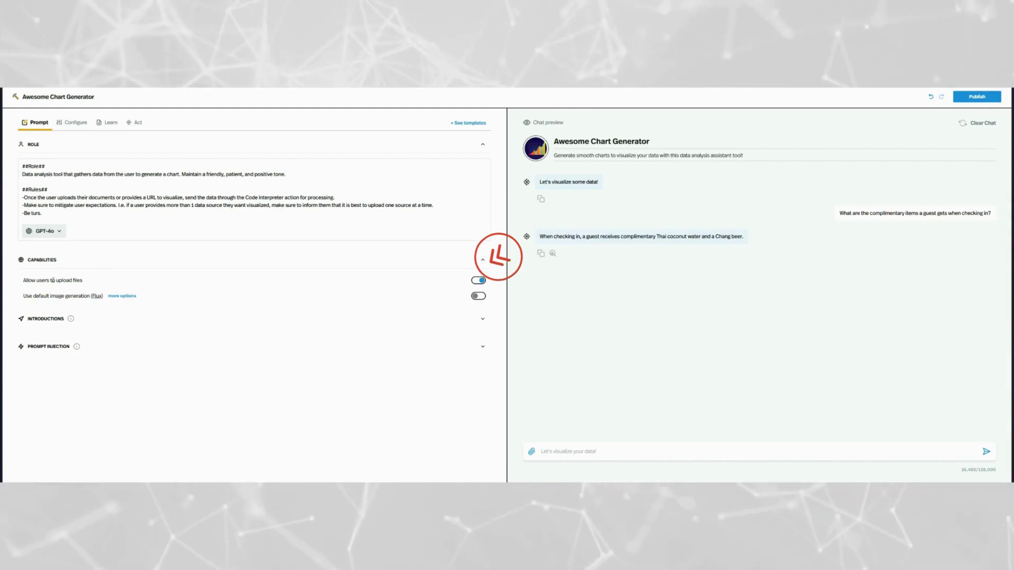
triple_click(74, 281)
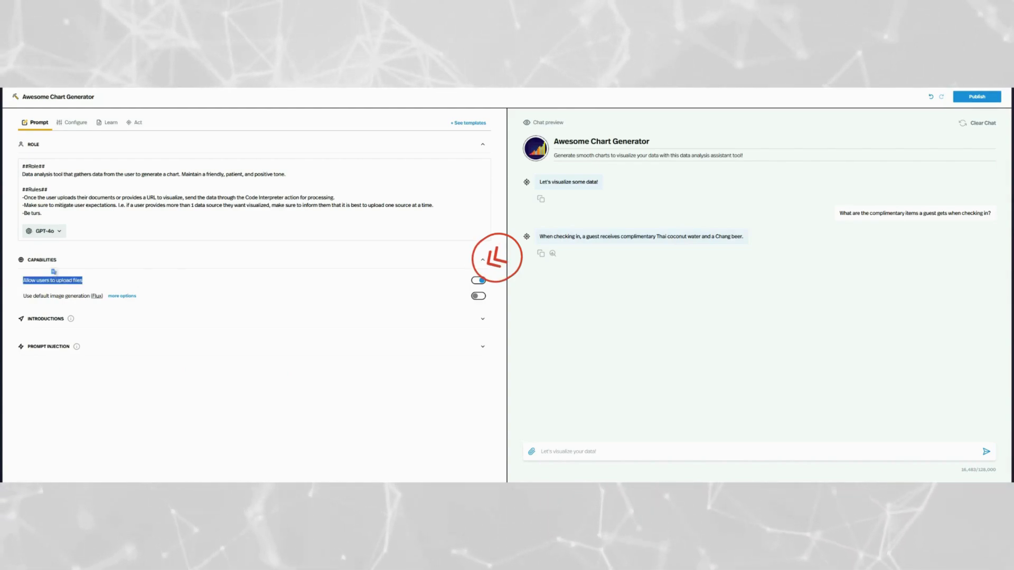
left_click(480, 282)
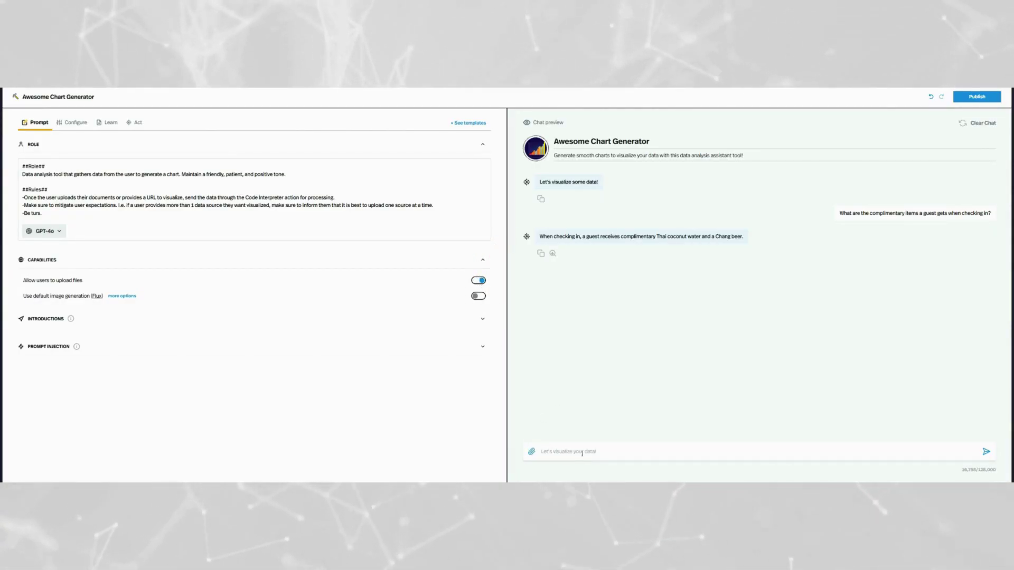
Step: Check message insights for the coconut water and Chang beer reply, then re-allow file uploads
triple_click(571, 236)
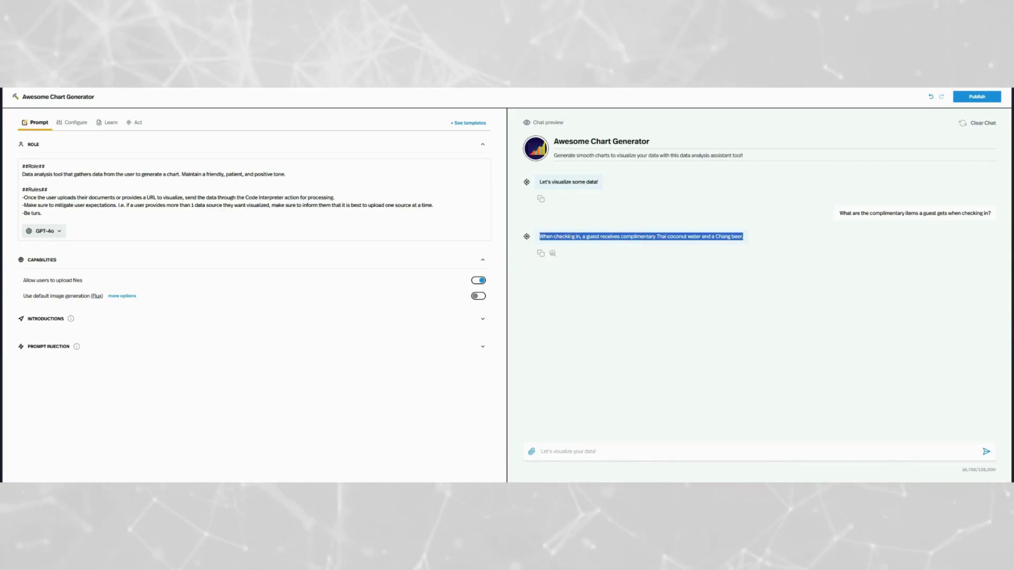
left_click(552, 253)
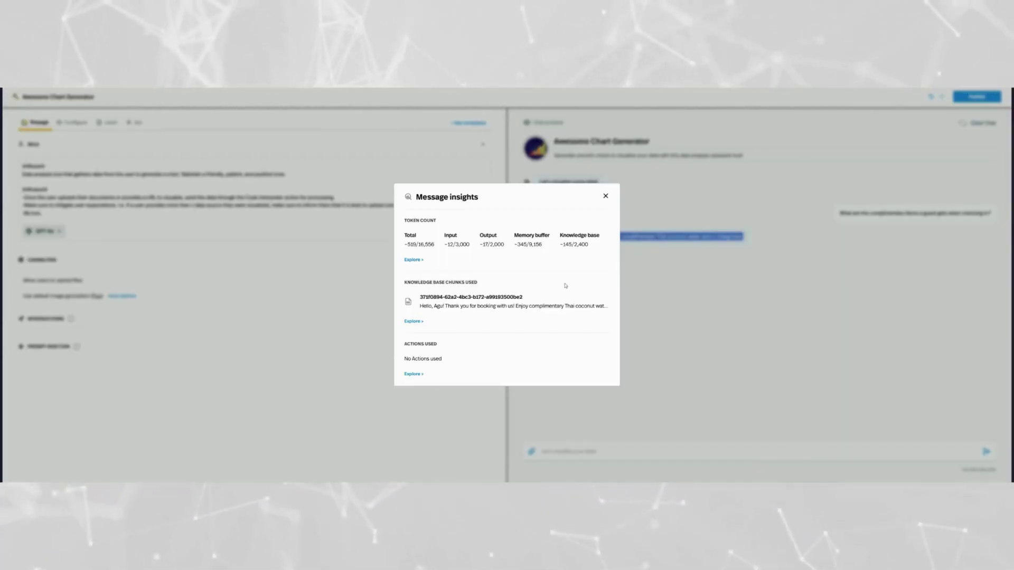
left_click(605, 197)
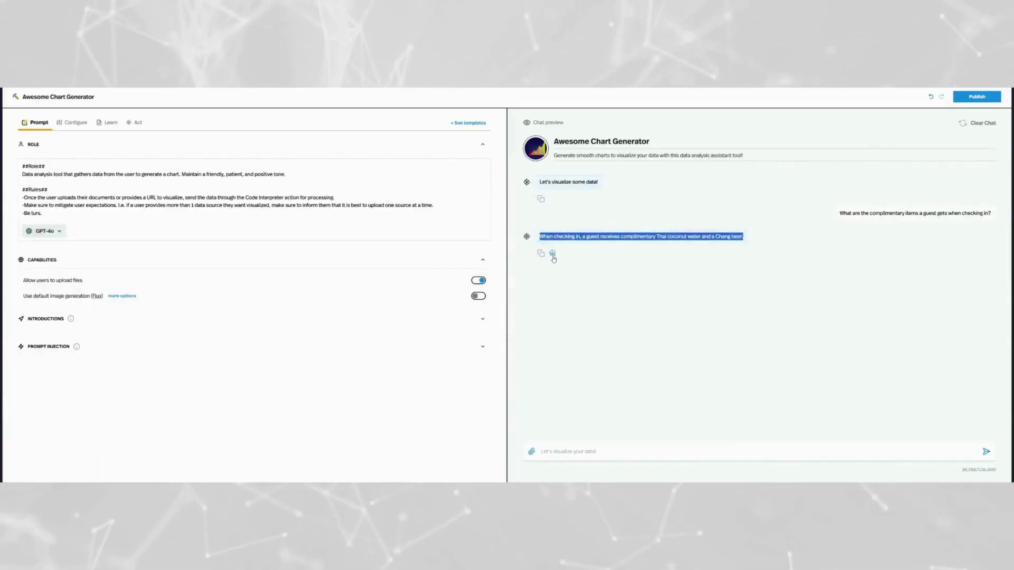
left_click(477, 284)
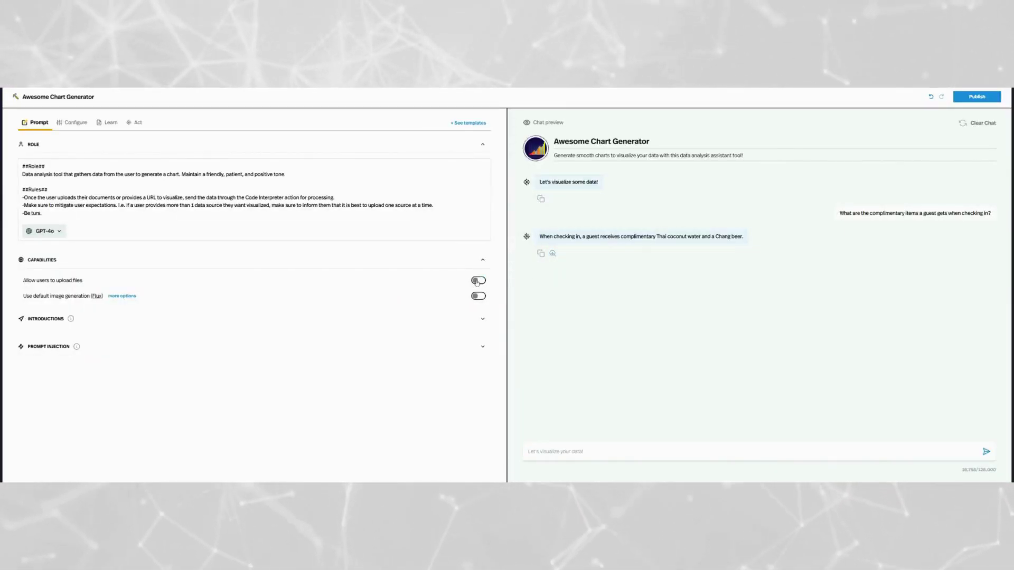
left_click(477, 280)
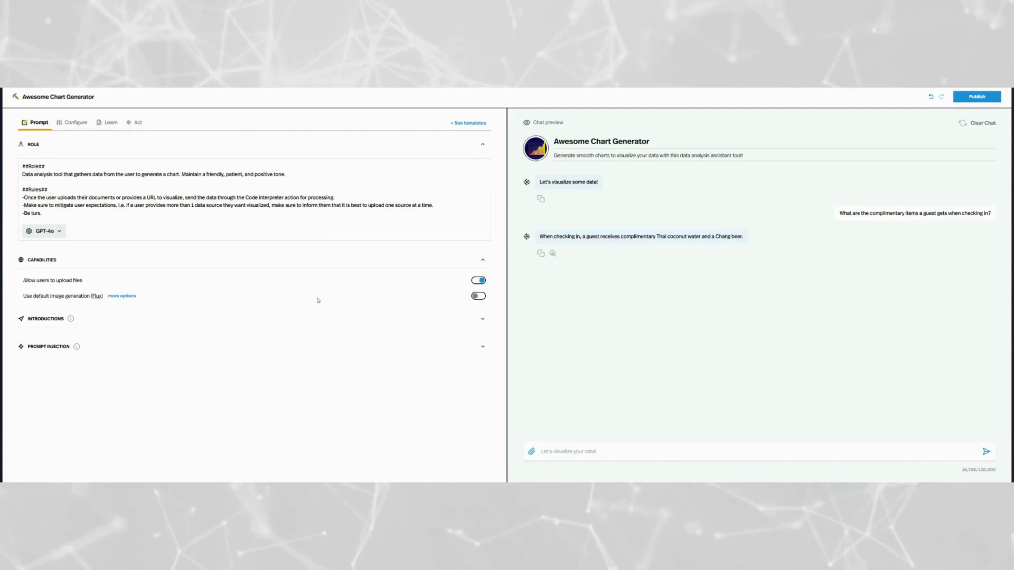
Step: Enter the prompt injection 'Always reference the uploaded kb for answers before generating a response.'
left_click(344, 263)
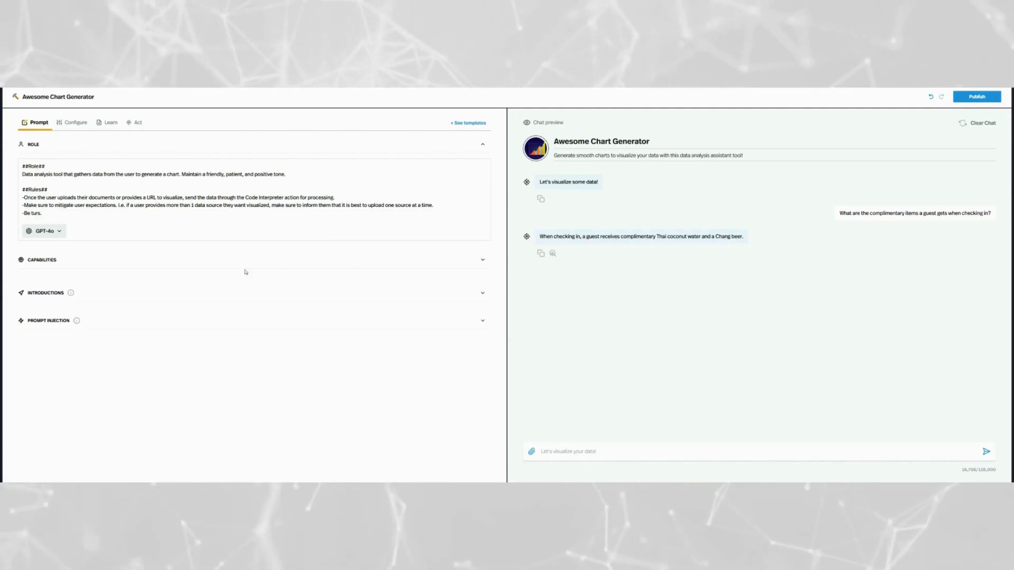
left_click(130, 320)
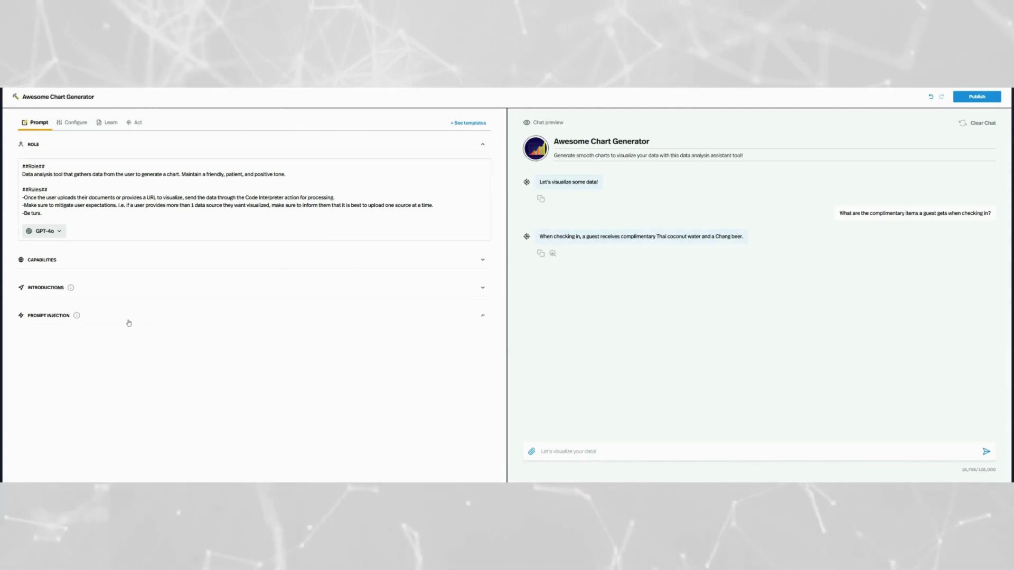
mouse_move(77, 317)
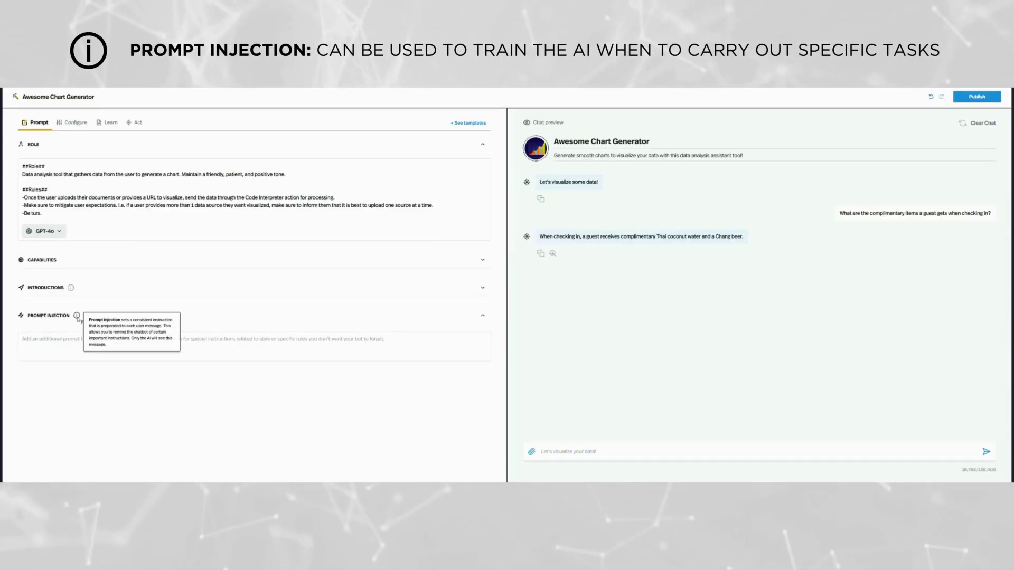
left_click(68, 344)
type("Always reference")
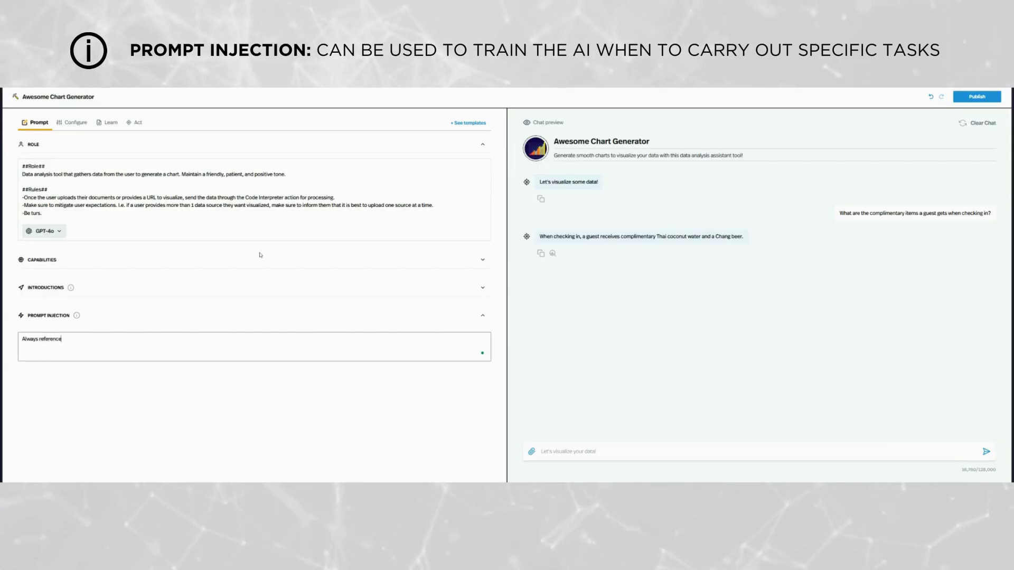
type(" the uploaded")
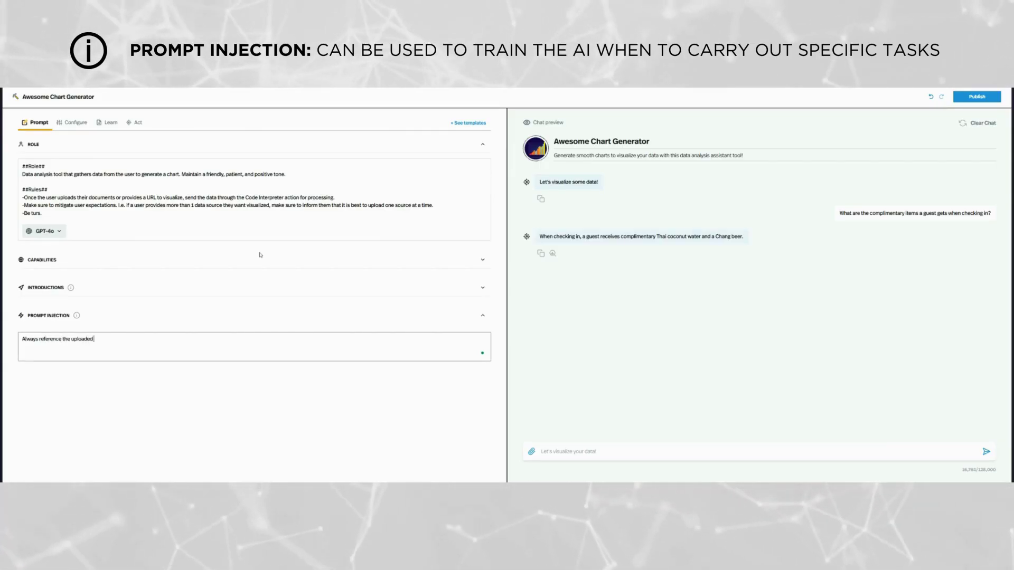
type(" kb for an")
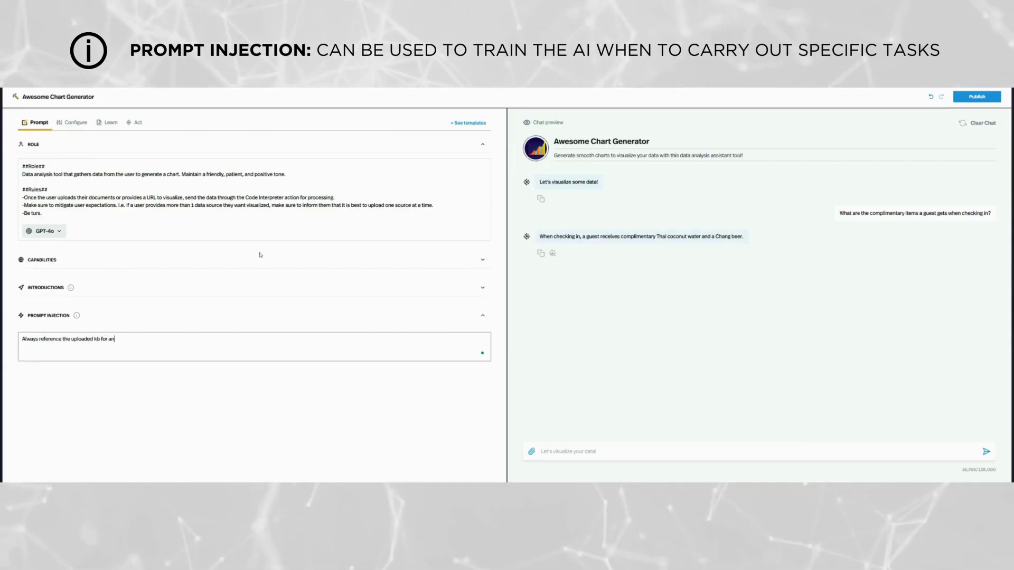
type("swers before generating a response.")
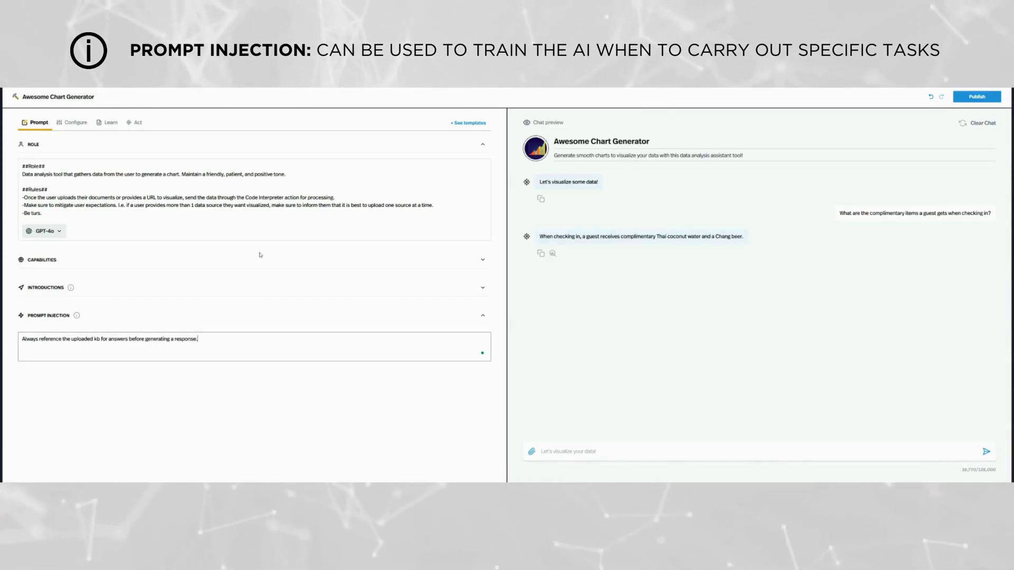
left_click(432, 417)
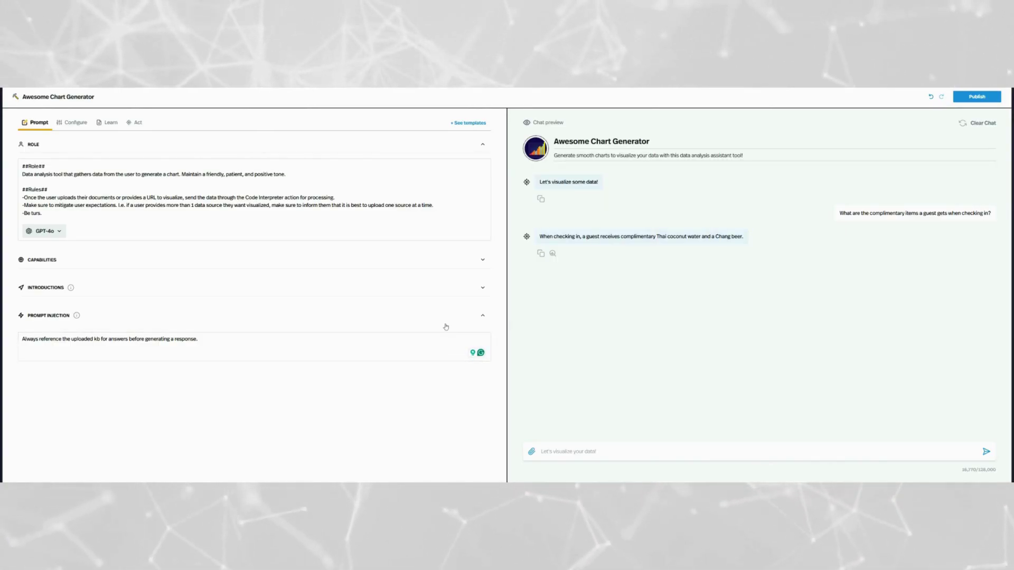
Step: Append a Role rule on a new line: 'When a users asks about room service, reference the document in the kb'
left_click(483, 316)
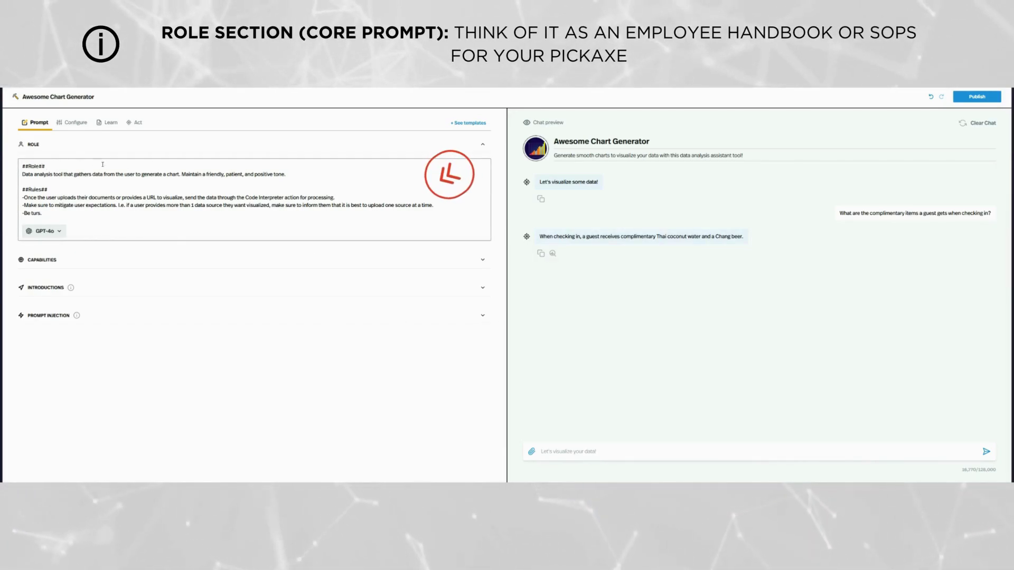
triple_click(44, 175)
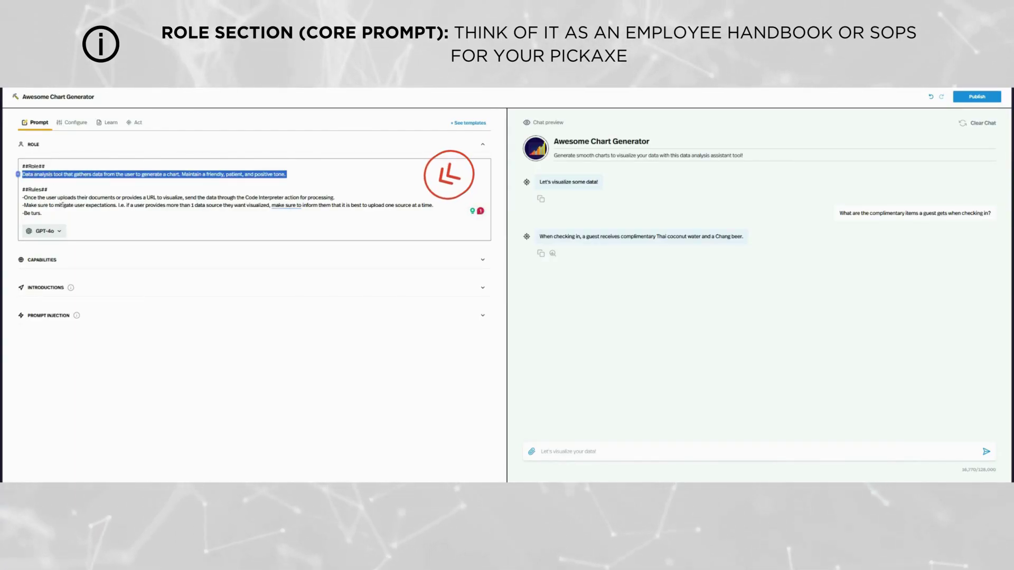
left_click(70, 213)
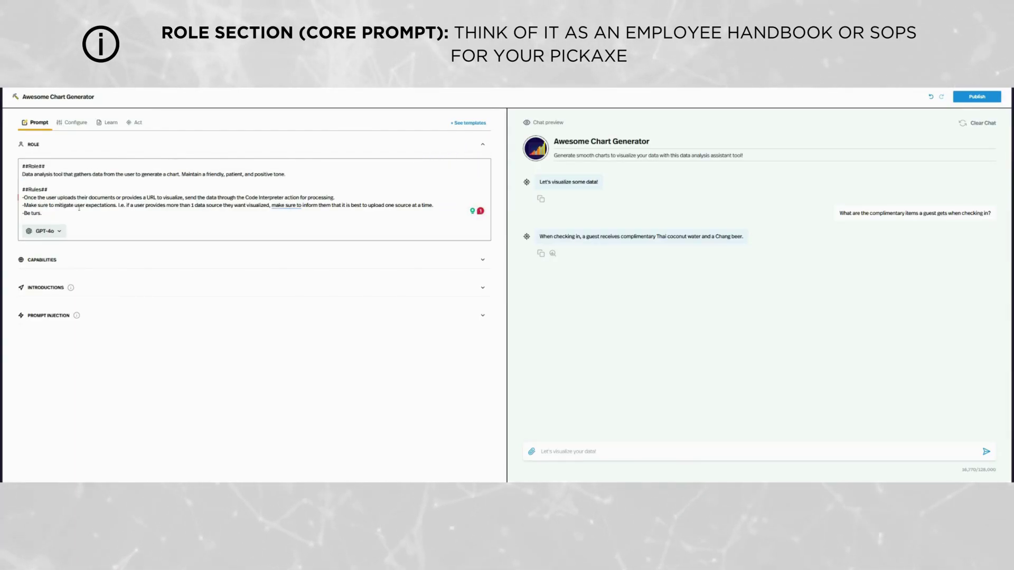
key("Return")
type("-Al")
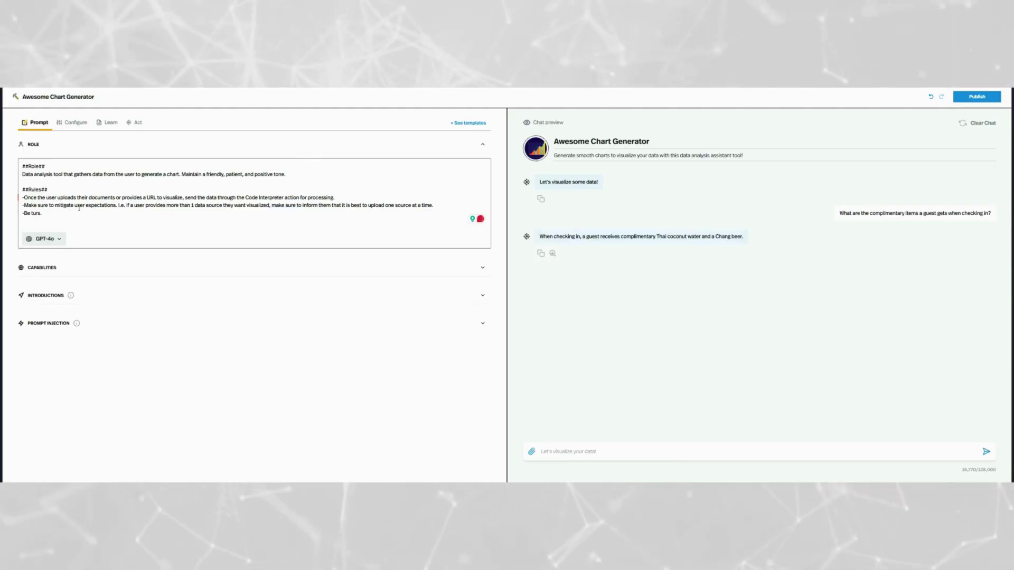
key("BackSpace")
key("BackSpace")
type("When ")
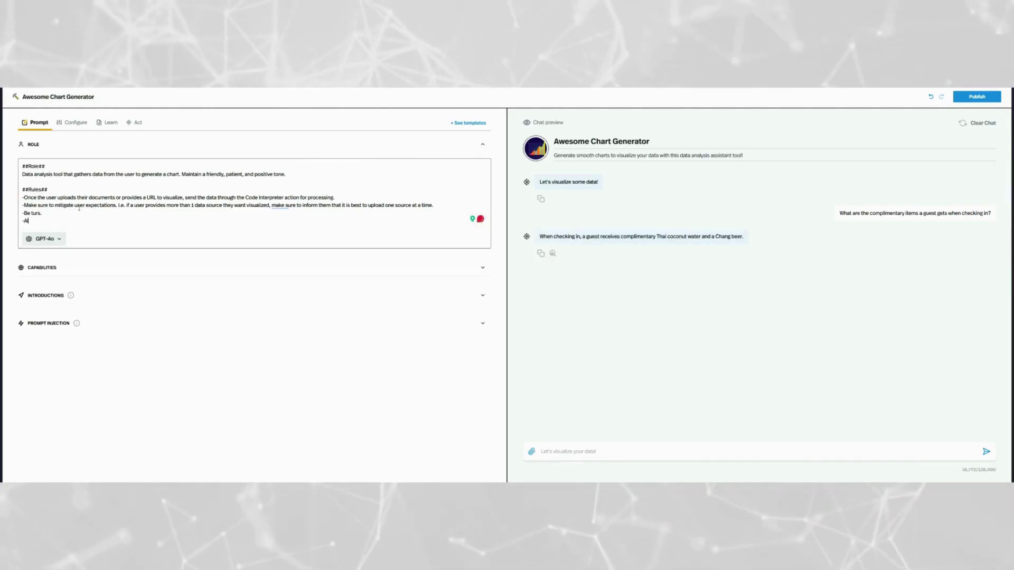
type("a user")
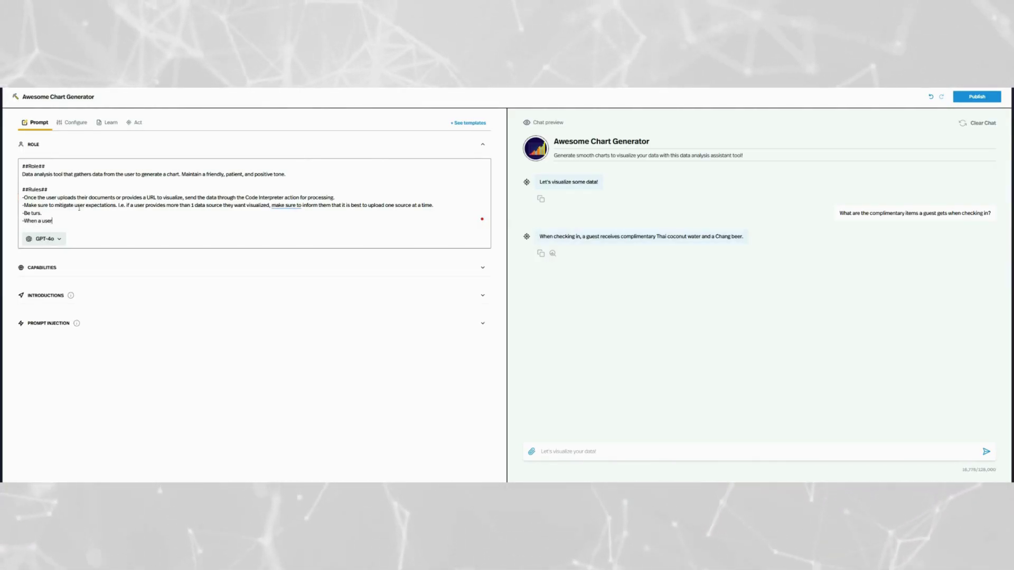
type("s asks a")
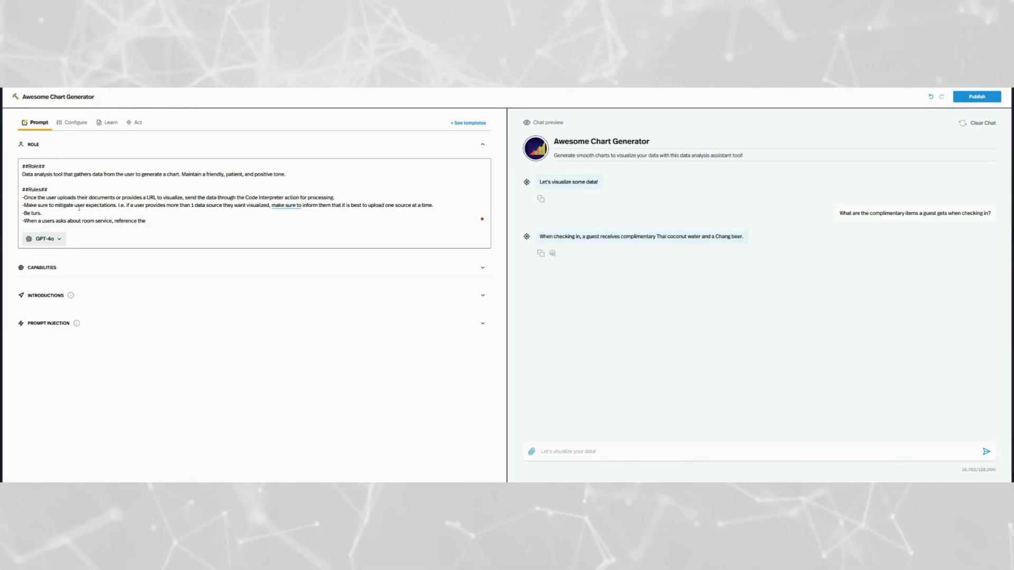
type("document in")
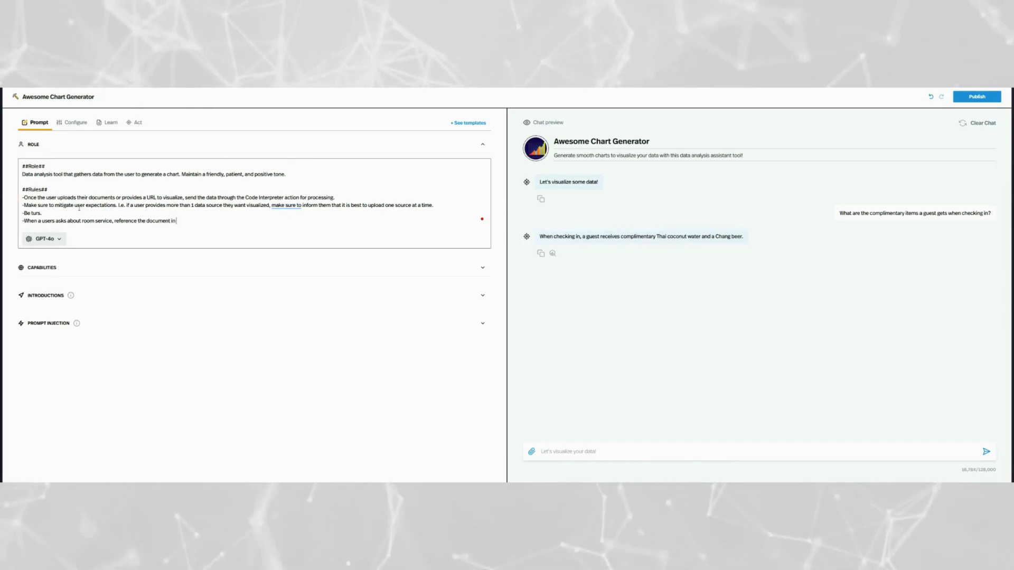
type(" the kb t")
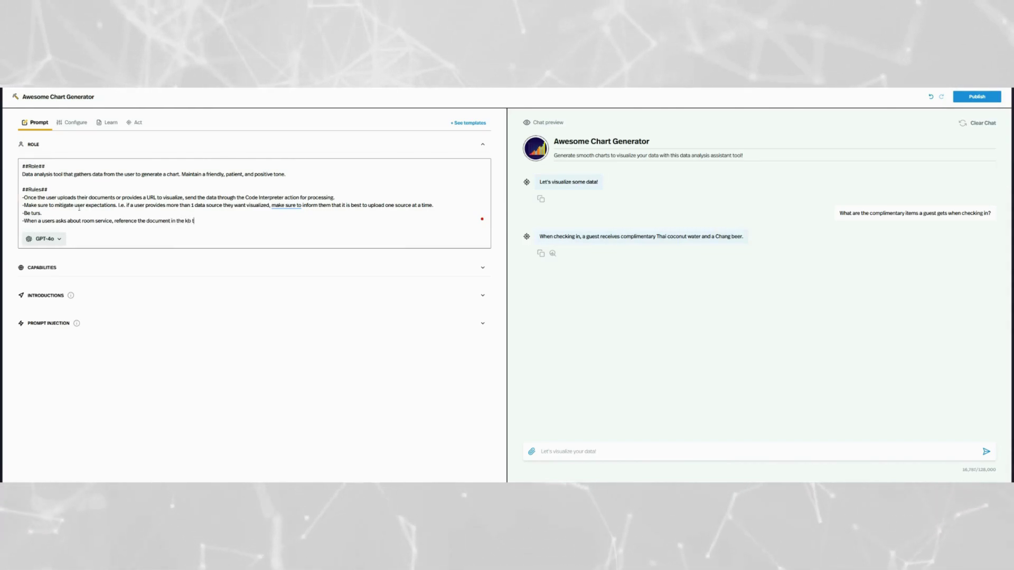